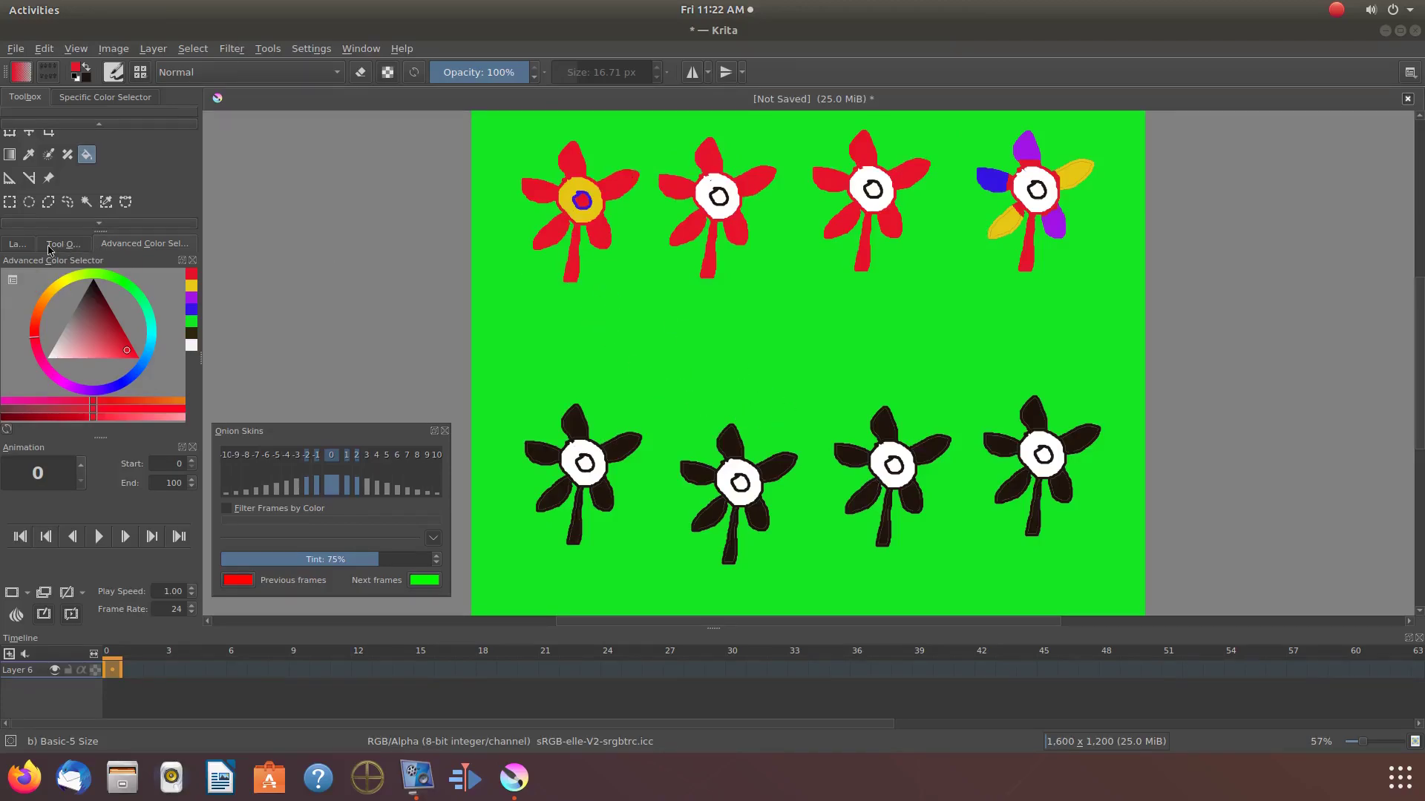
- In the Layers list, hide Layer 6, the green flower layer
left_click(18, 244)
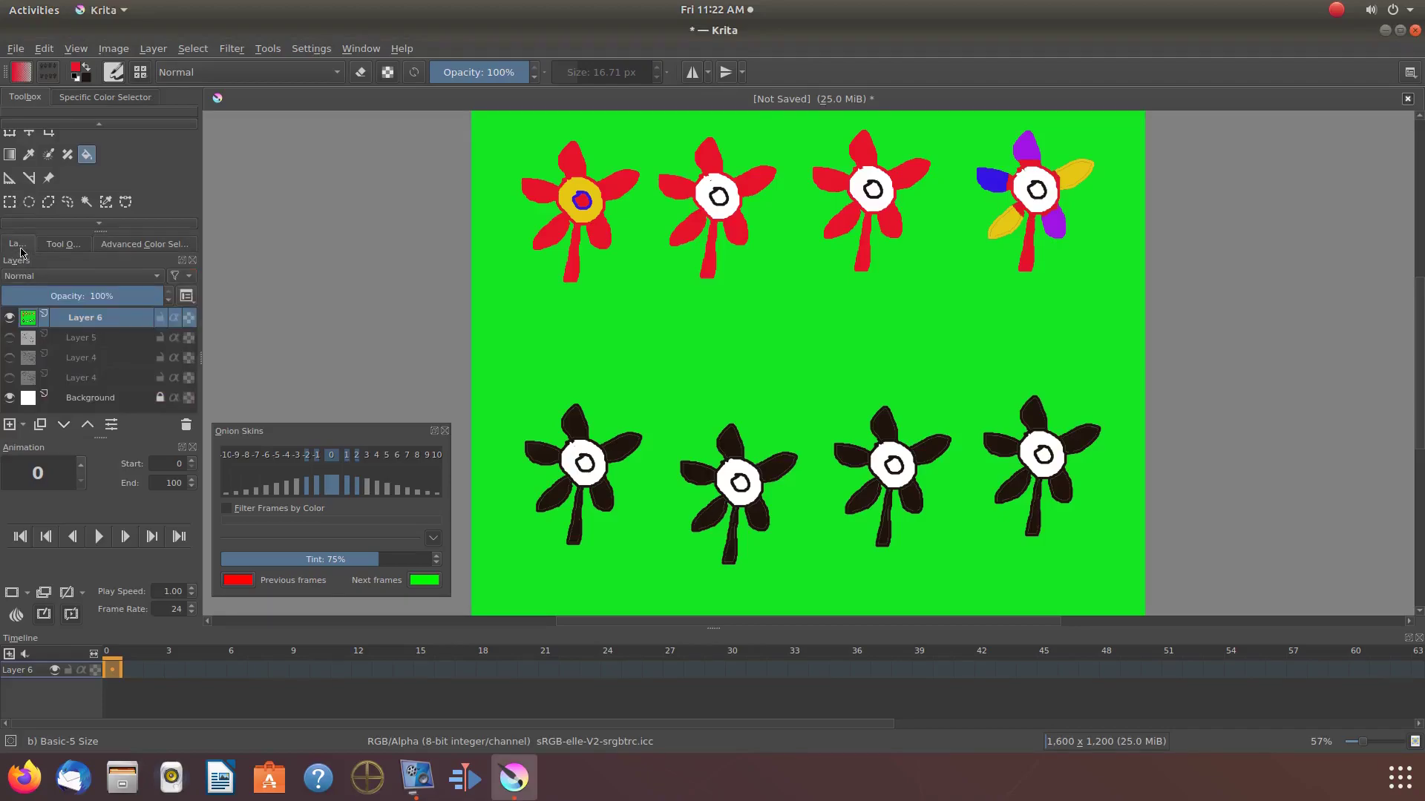
left_click(11, 320)
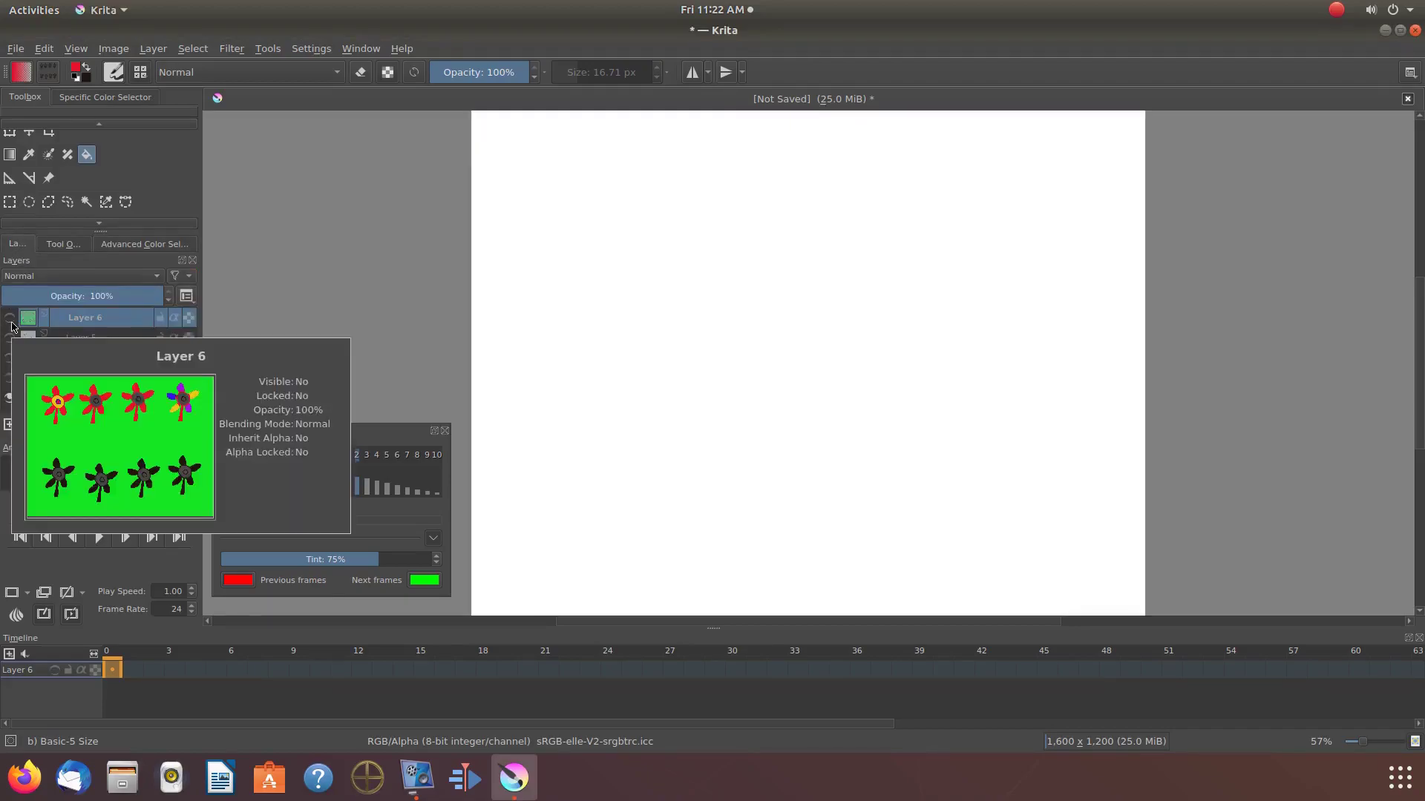
- Discard the Test Pattern document and create a new 1600 × 1200 pixel canvas
left_click(1408, 99)
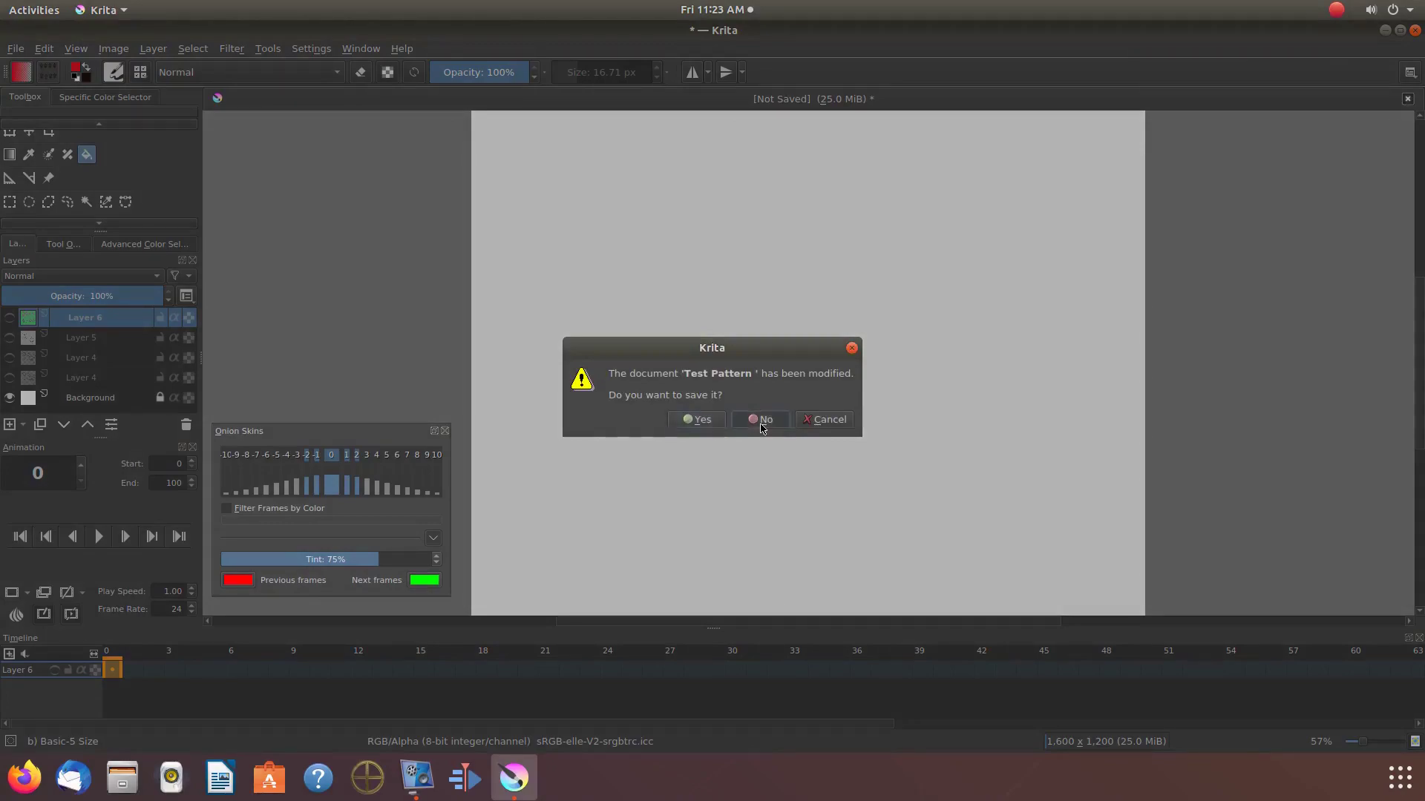
left_click(761, 420)
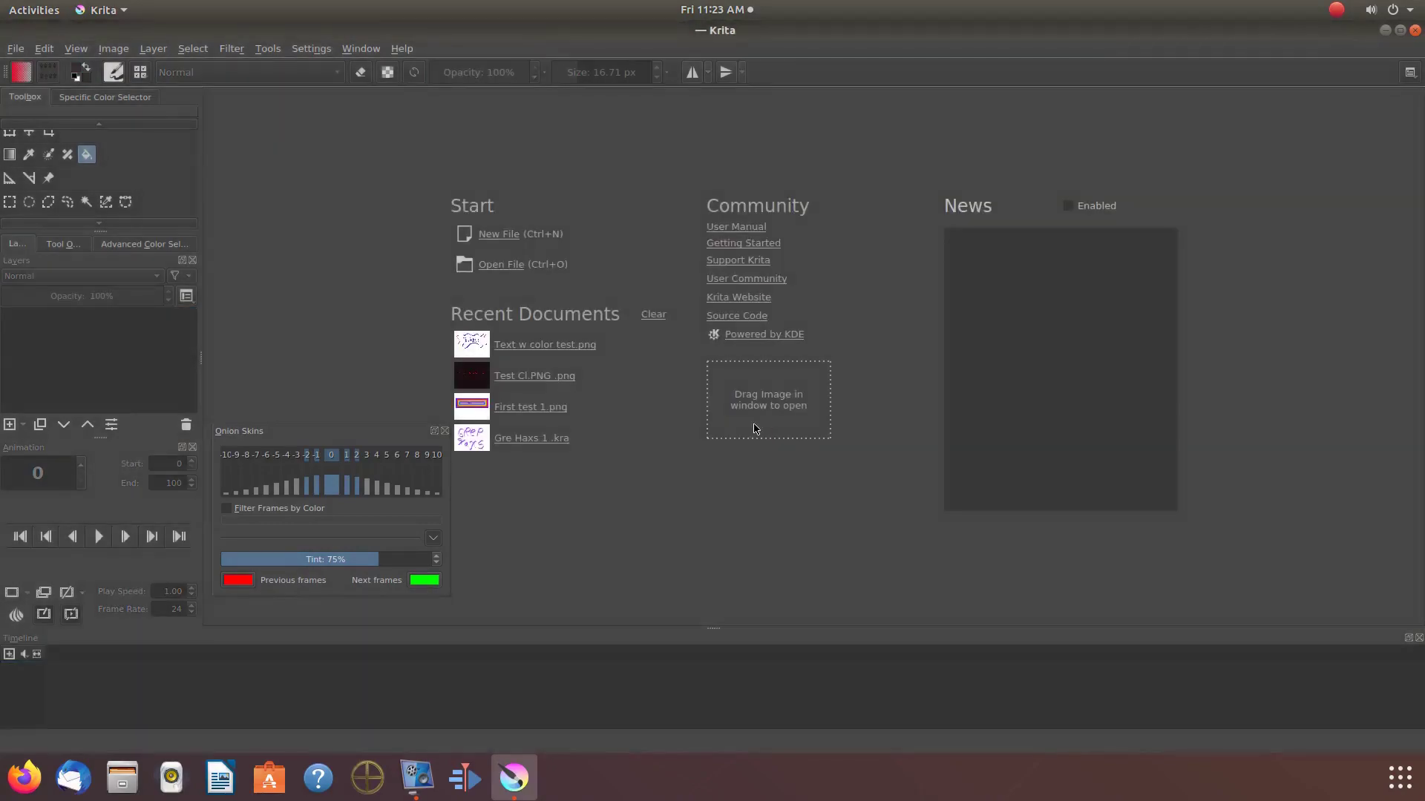
left_click(499, 234)
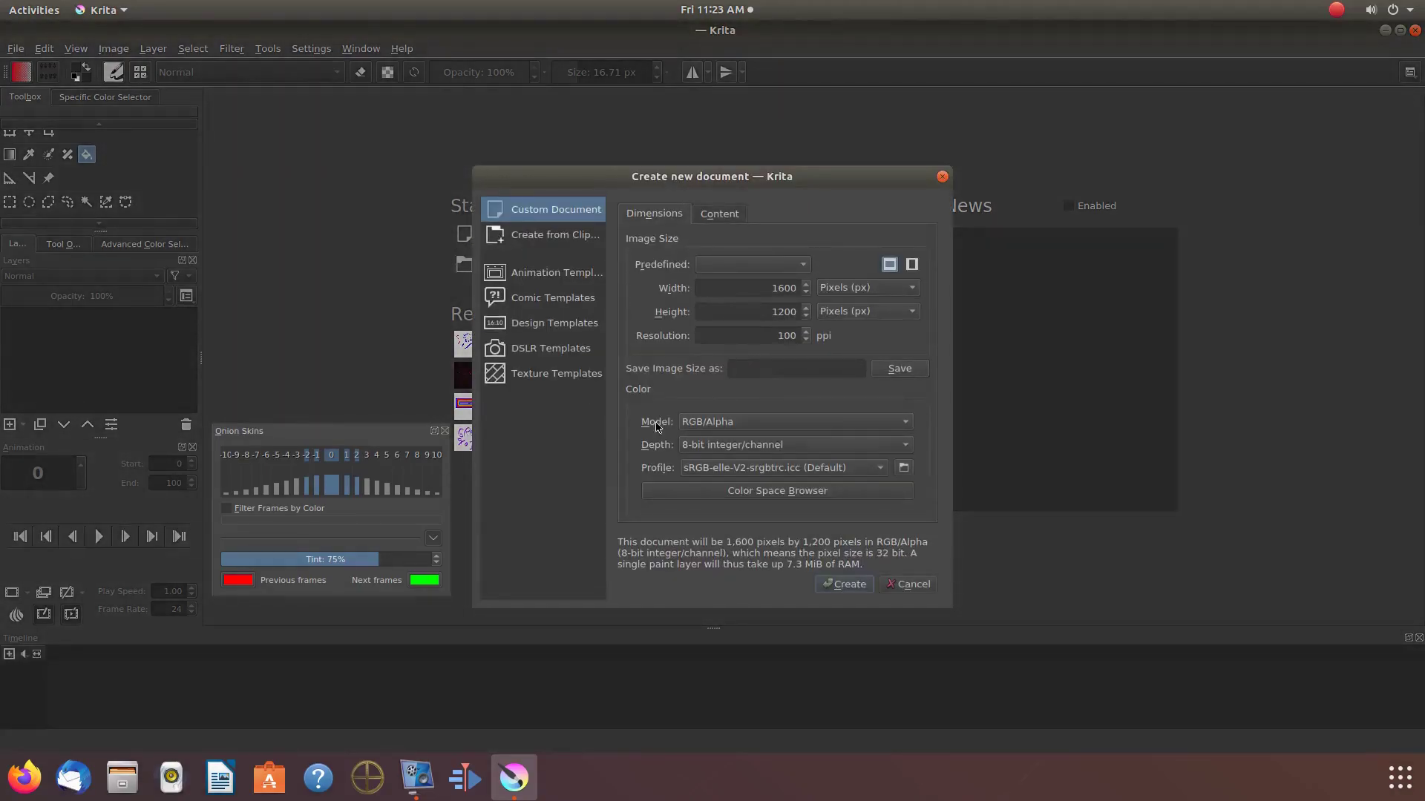
left_click(850, 590)
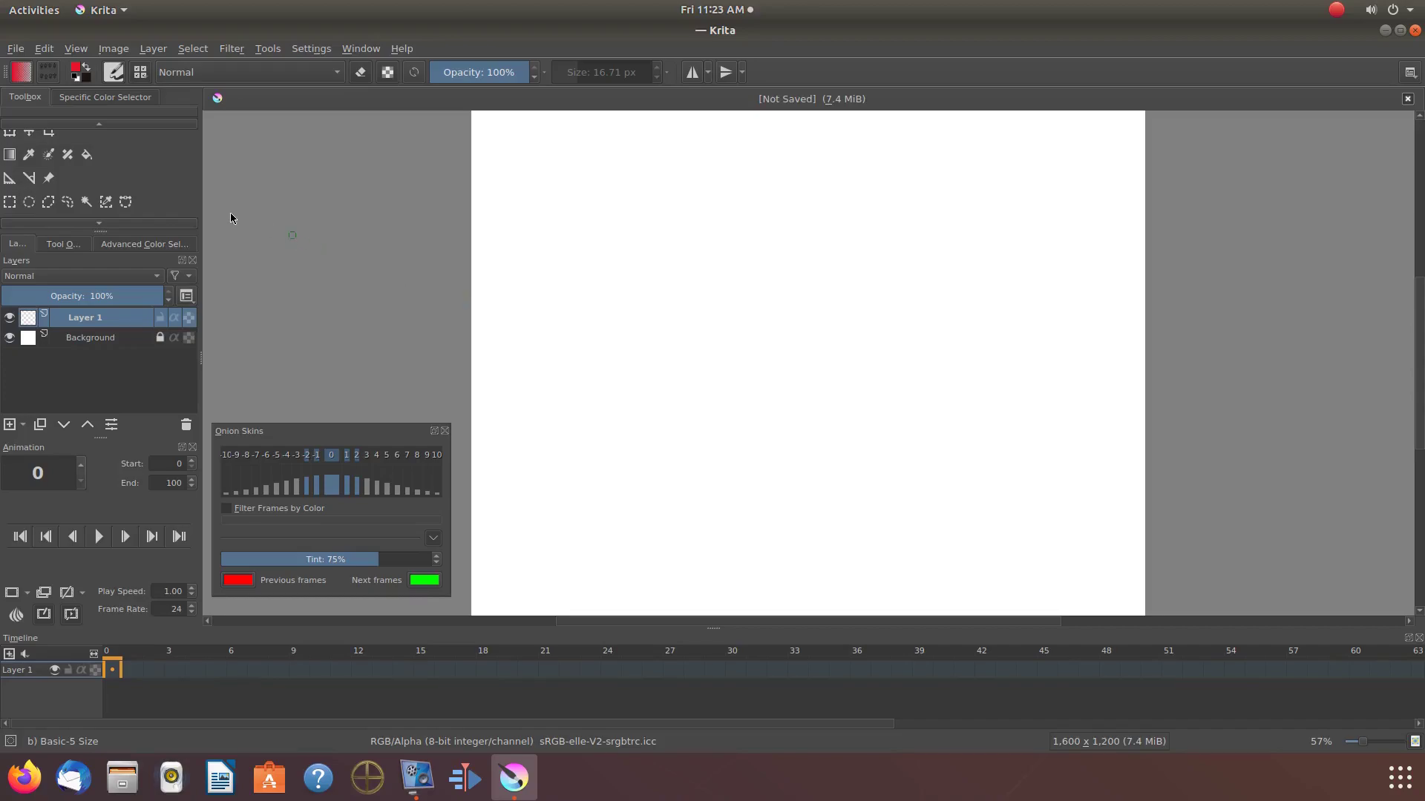
scroll(157, 190, "up", 3)
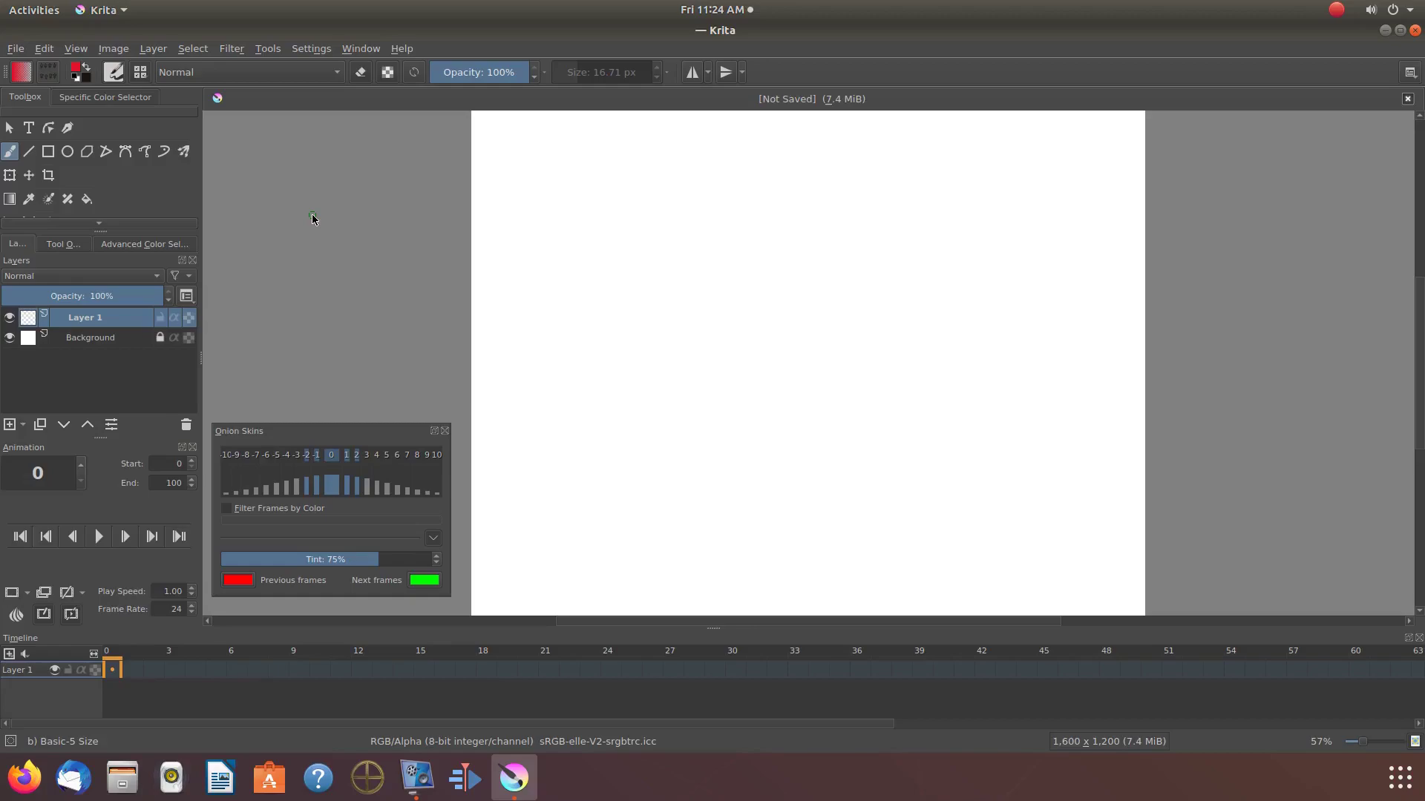
- Pick black in the Advanced Color Selector and paint a thick rectangle outline near the top-left
left_click(140, 244)
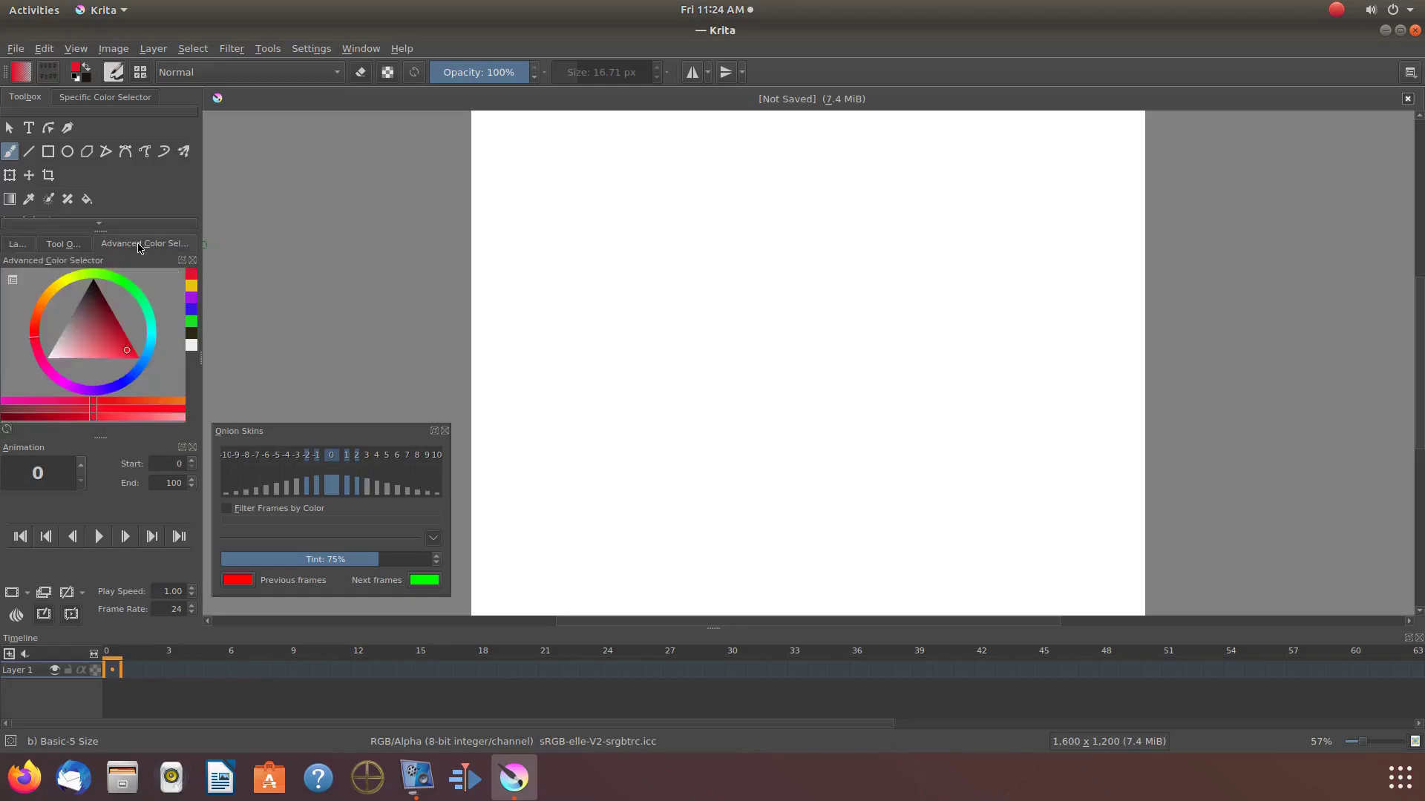
left_click(195, 335)
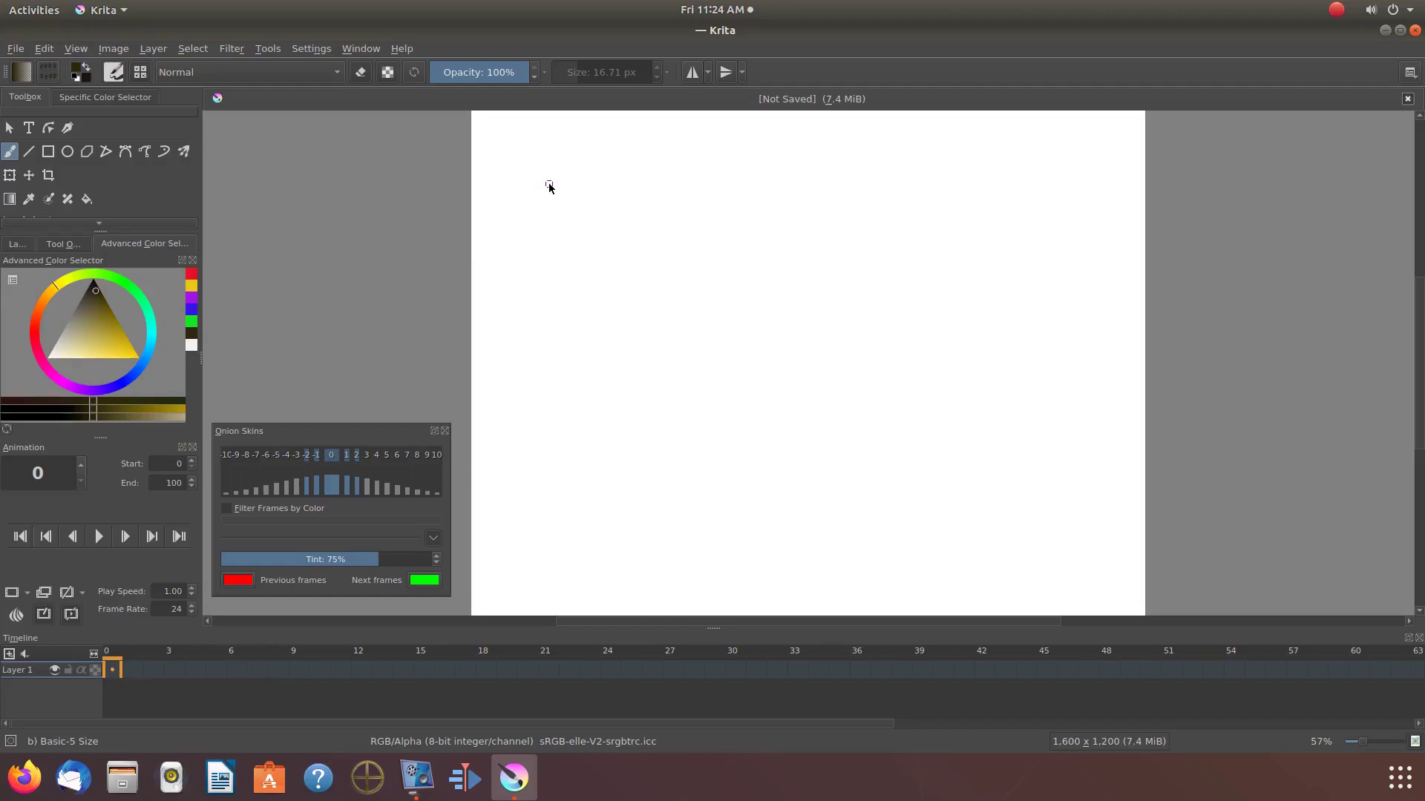
mouse_move(549, 185)
left_mouse_down()
mouse_move(546, 264)
mouse_move(616, 239)
mouse_move(615, 180)
mouse_move(566, 172)
mouse_move(550, 175)
mouse_move(547, 248)
left_mouse_up()
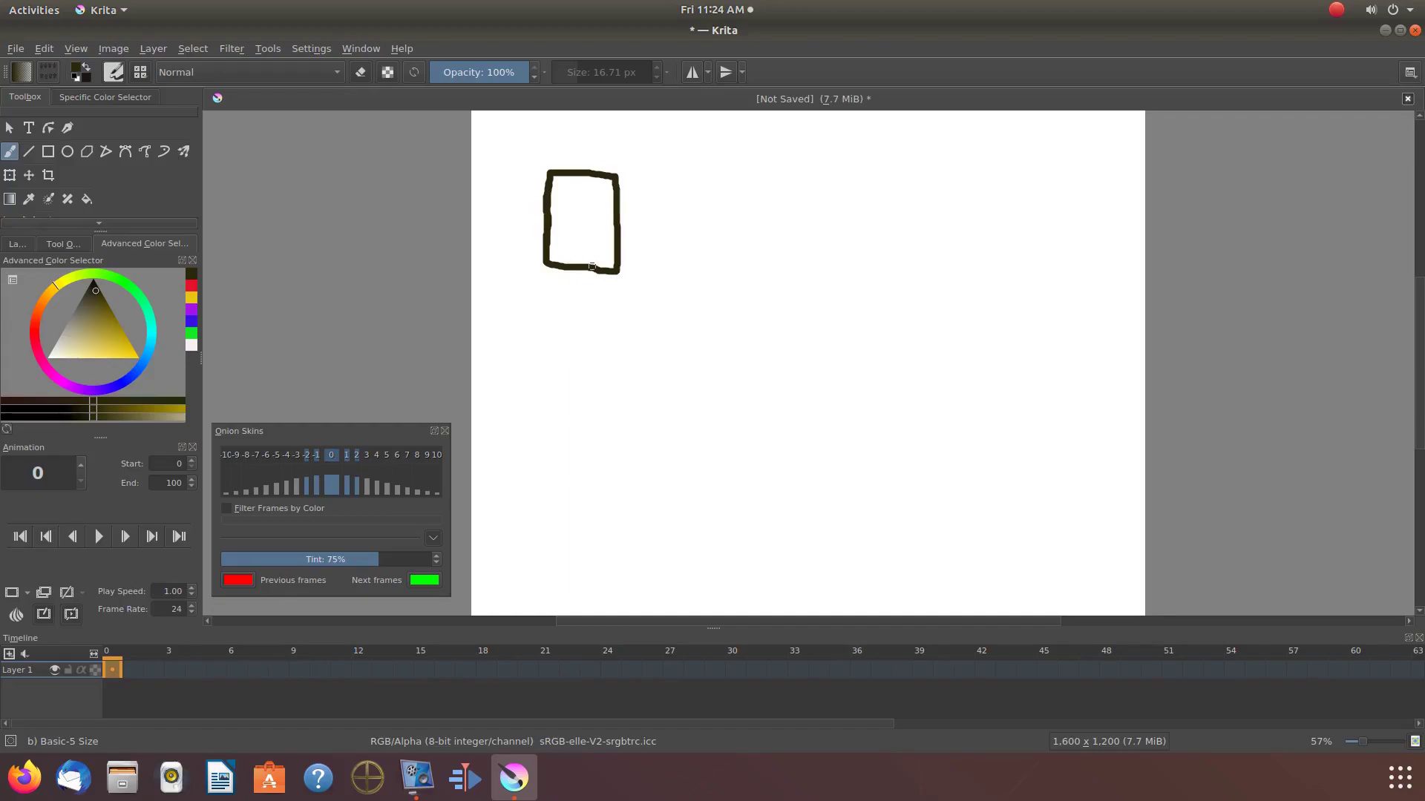
key("e")
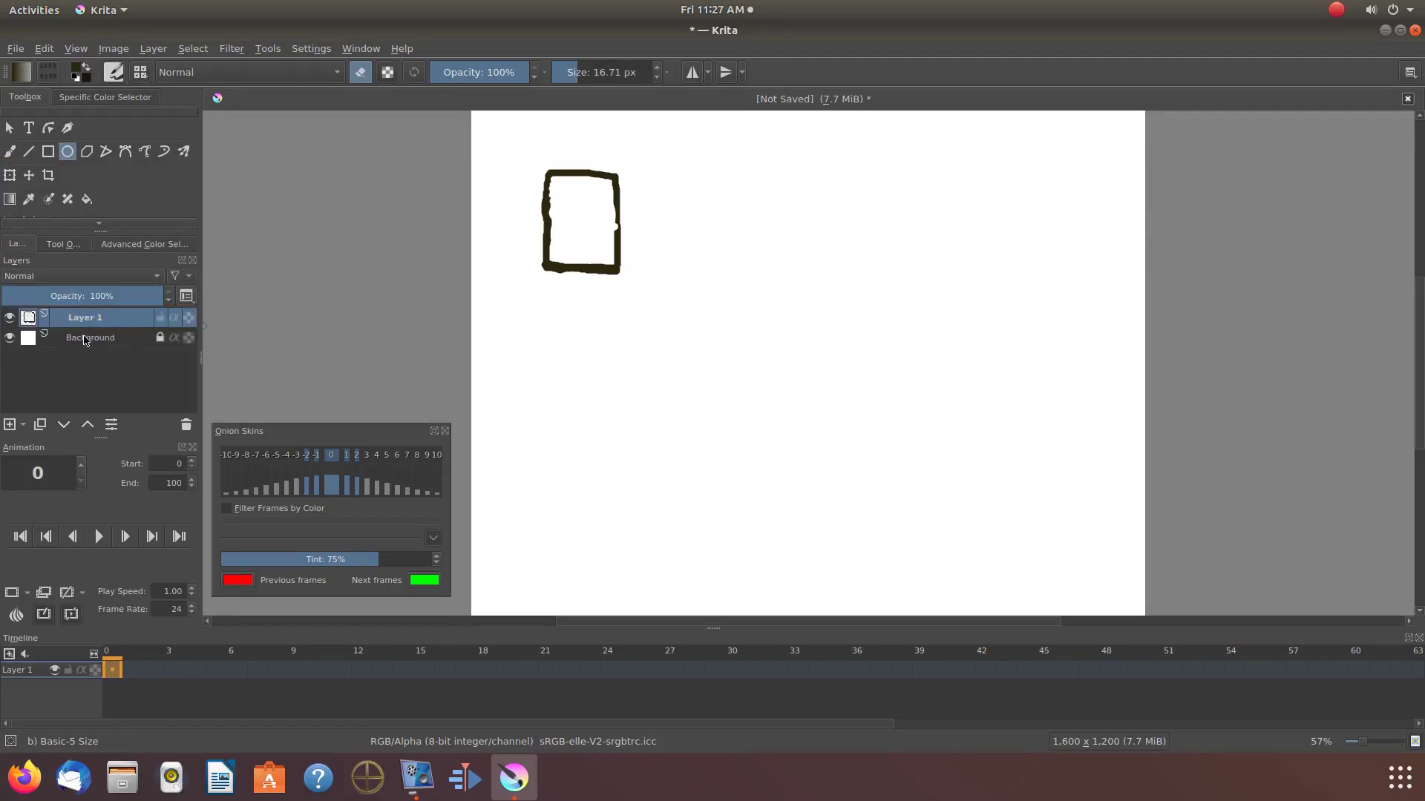
- Copy the box layer and paste one duplicate of it
mouse_move(87, 321)
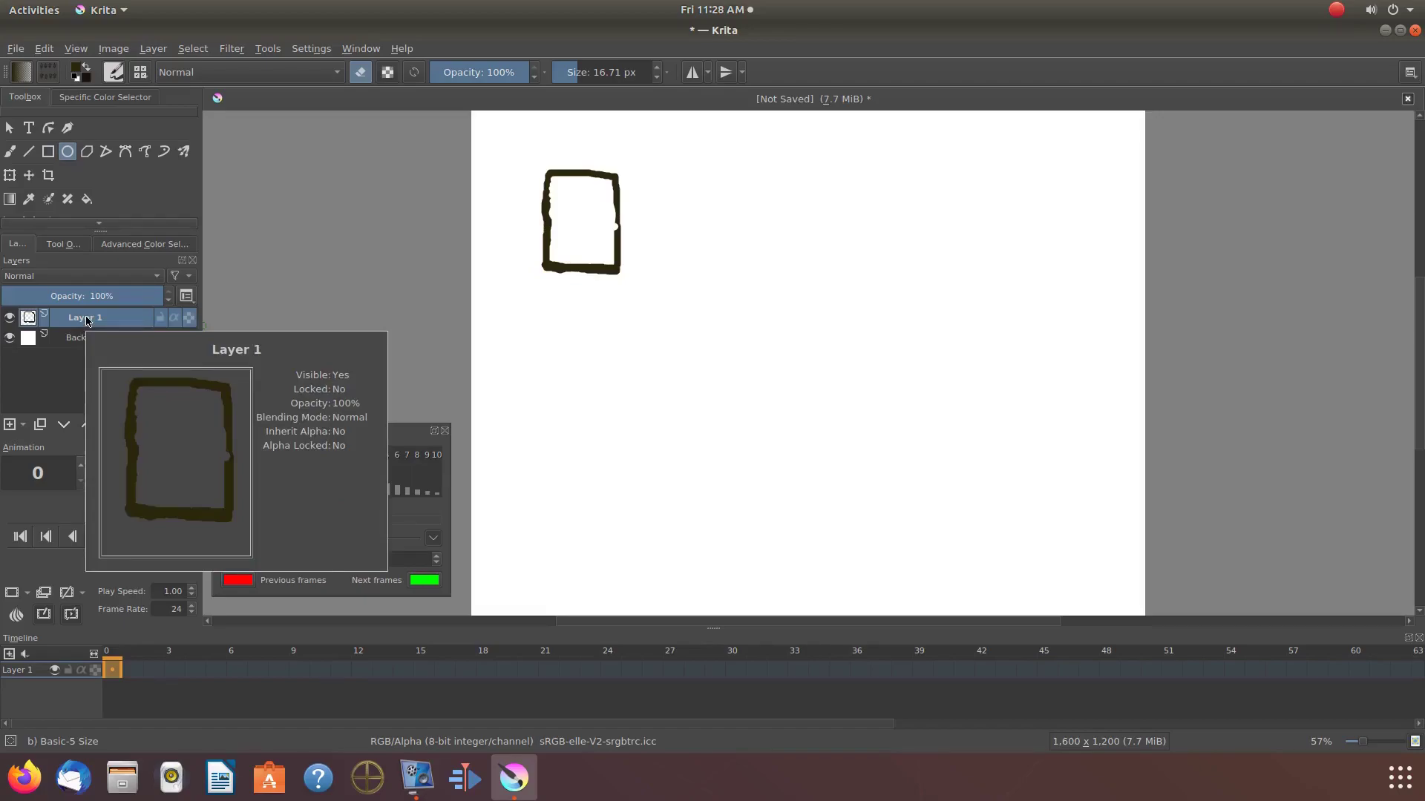
right_click(87, 320)
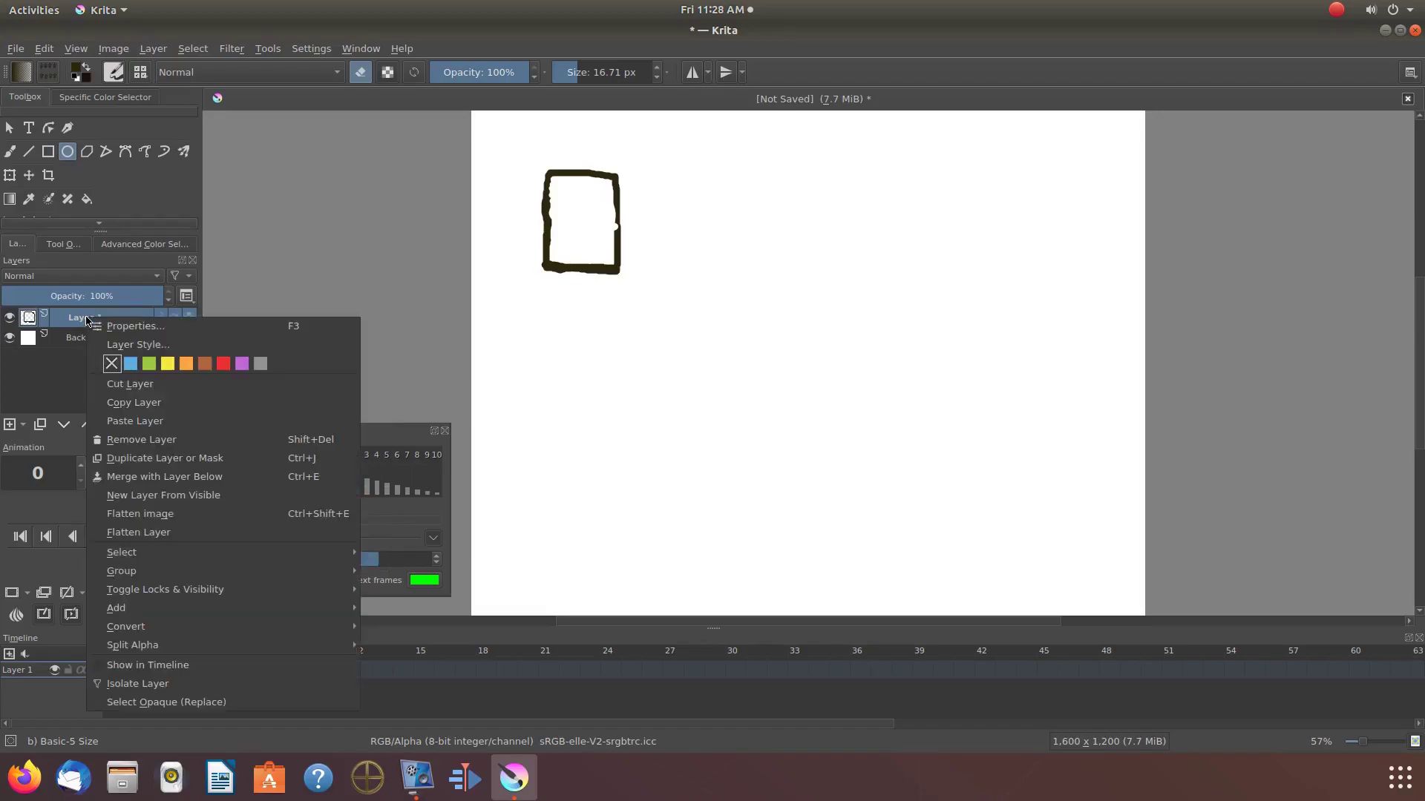
left_click(121, 405)
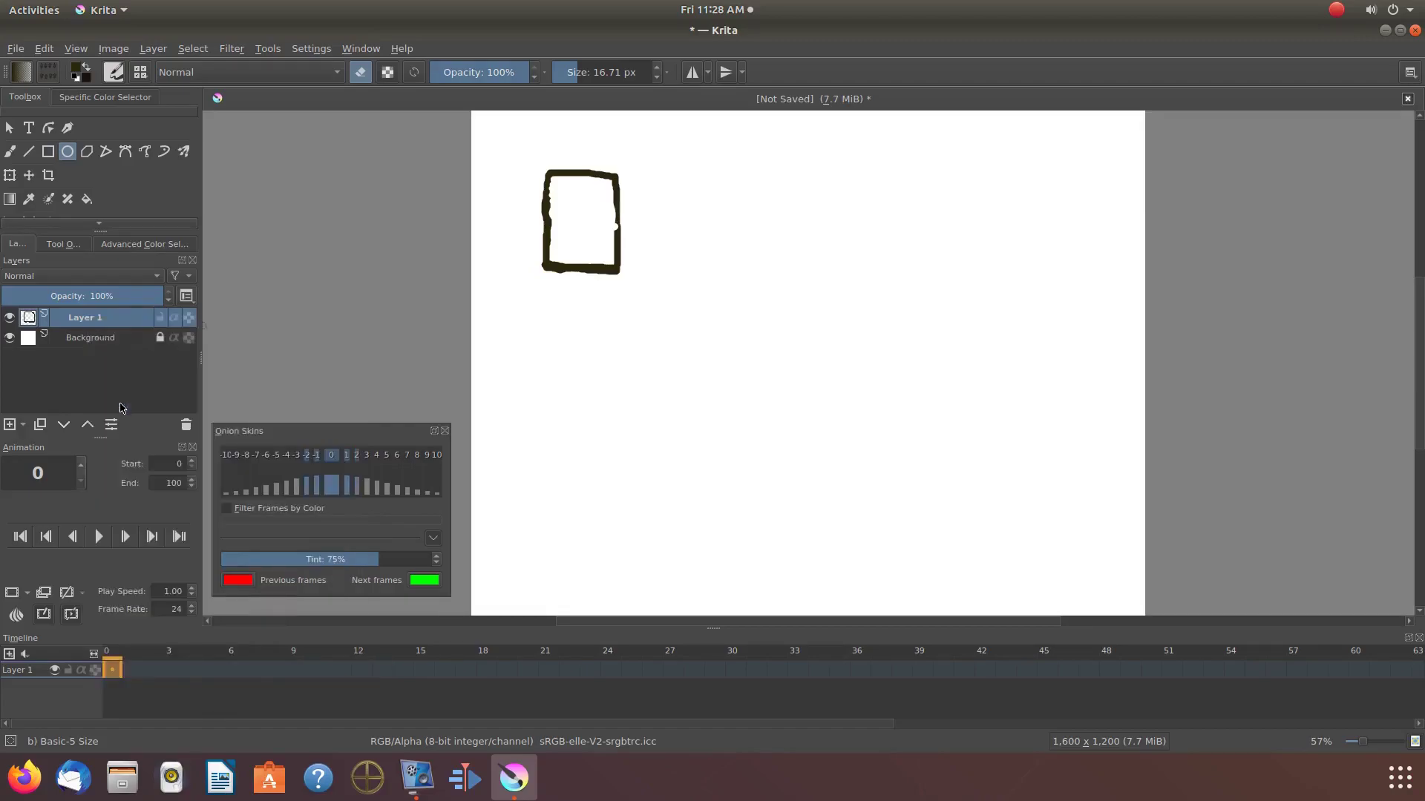
right_click(93, 320)
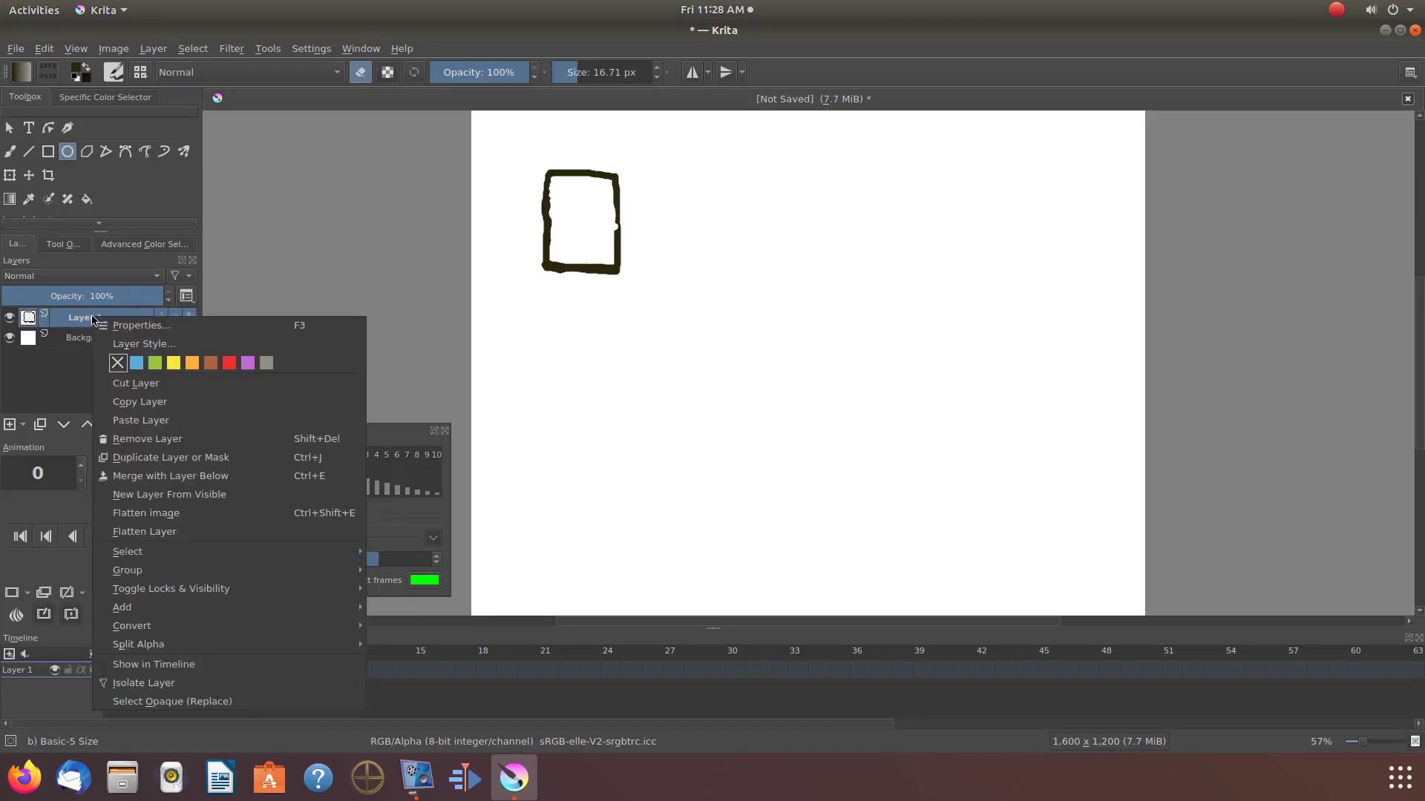
left_click(121, 422)
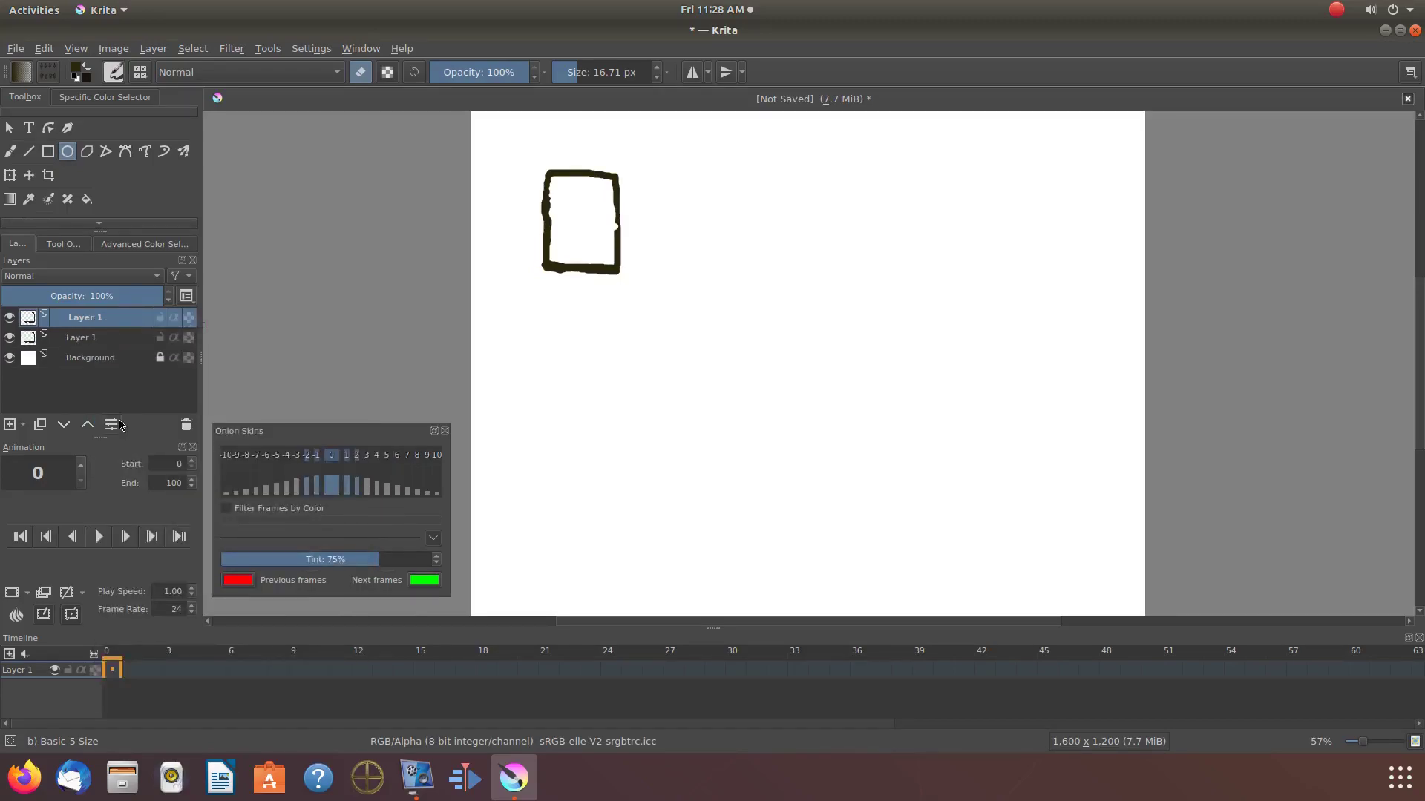
- Paste four more copies of the box layer, making six in total
mouse_move(92, 321)
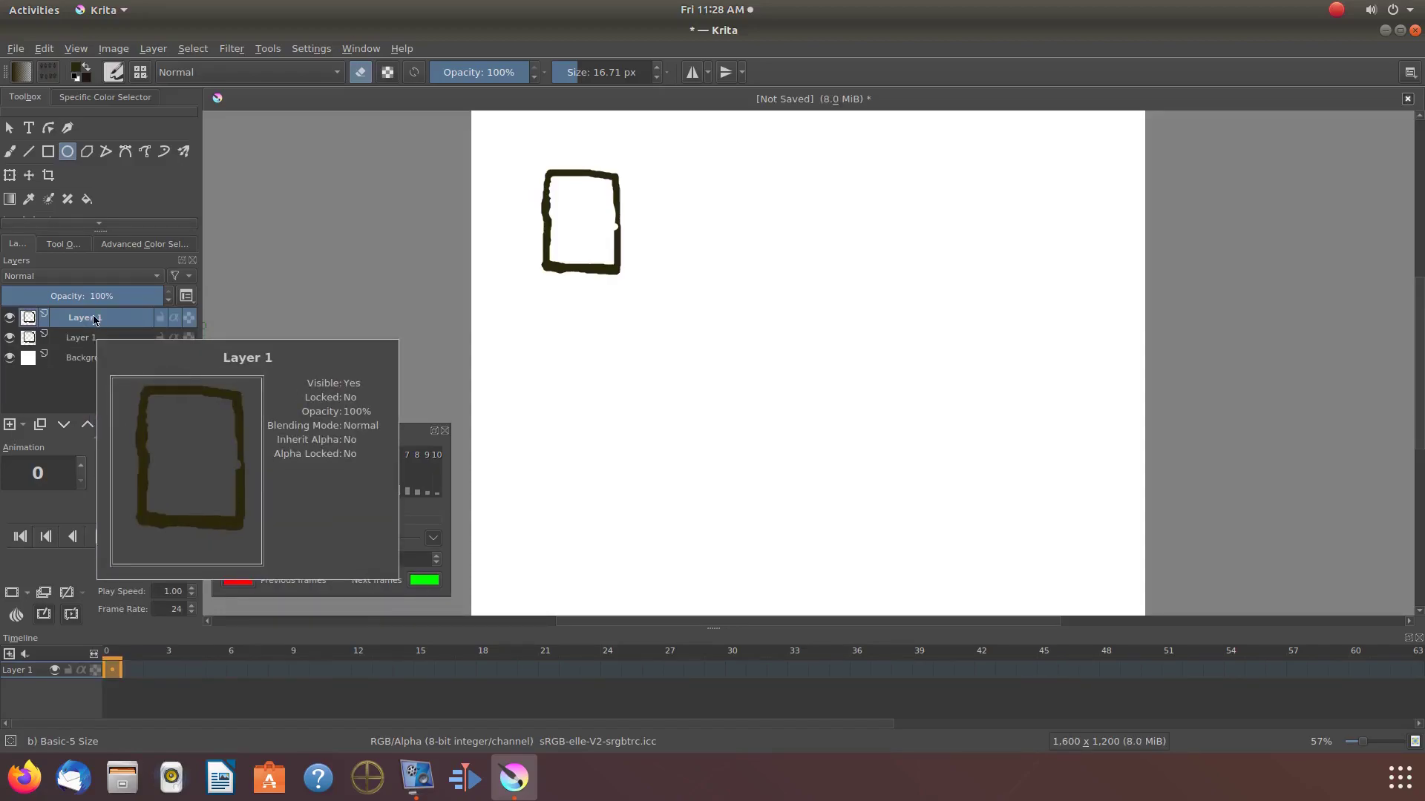
right_click(94, 320)
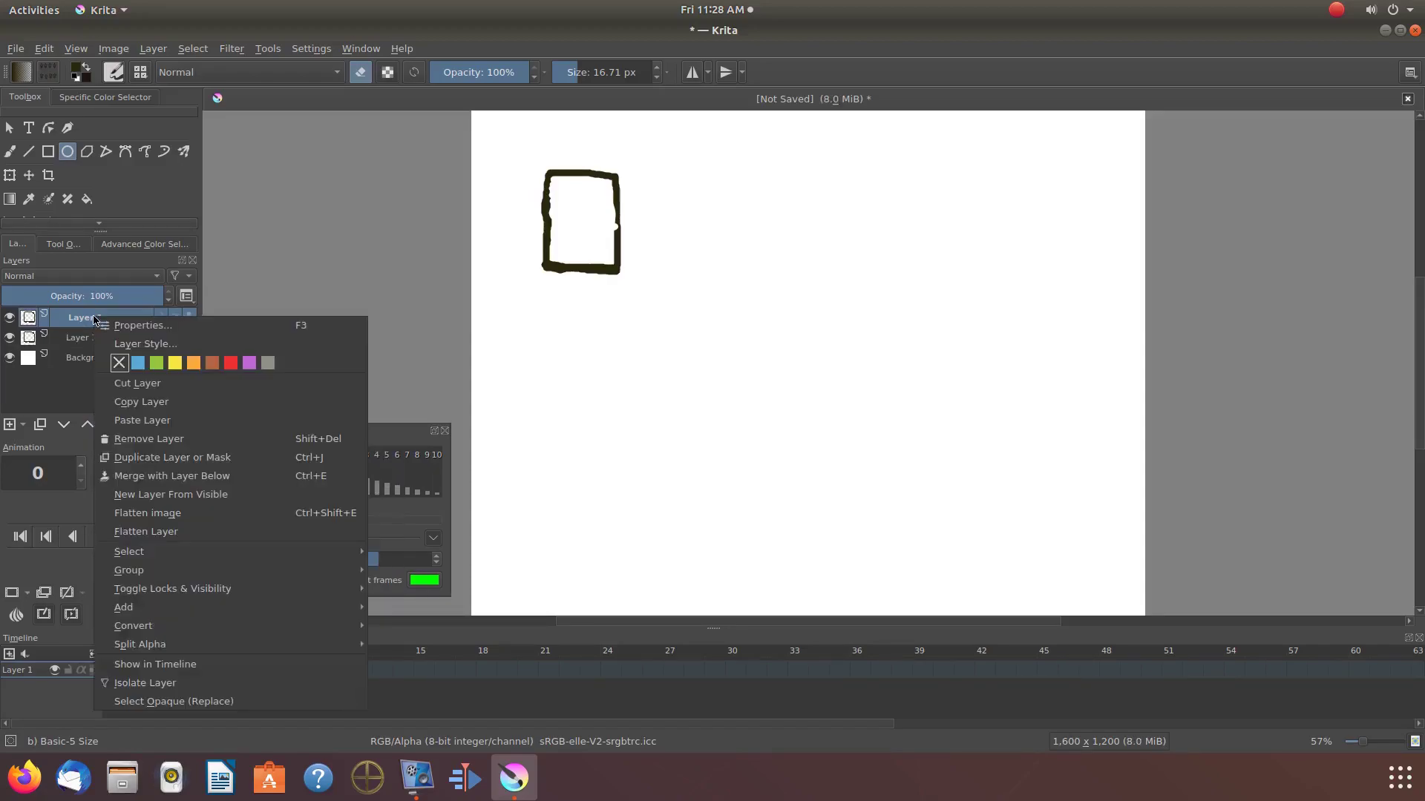
left_click(120, 420)
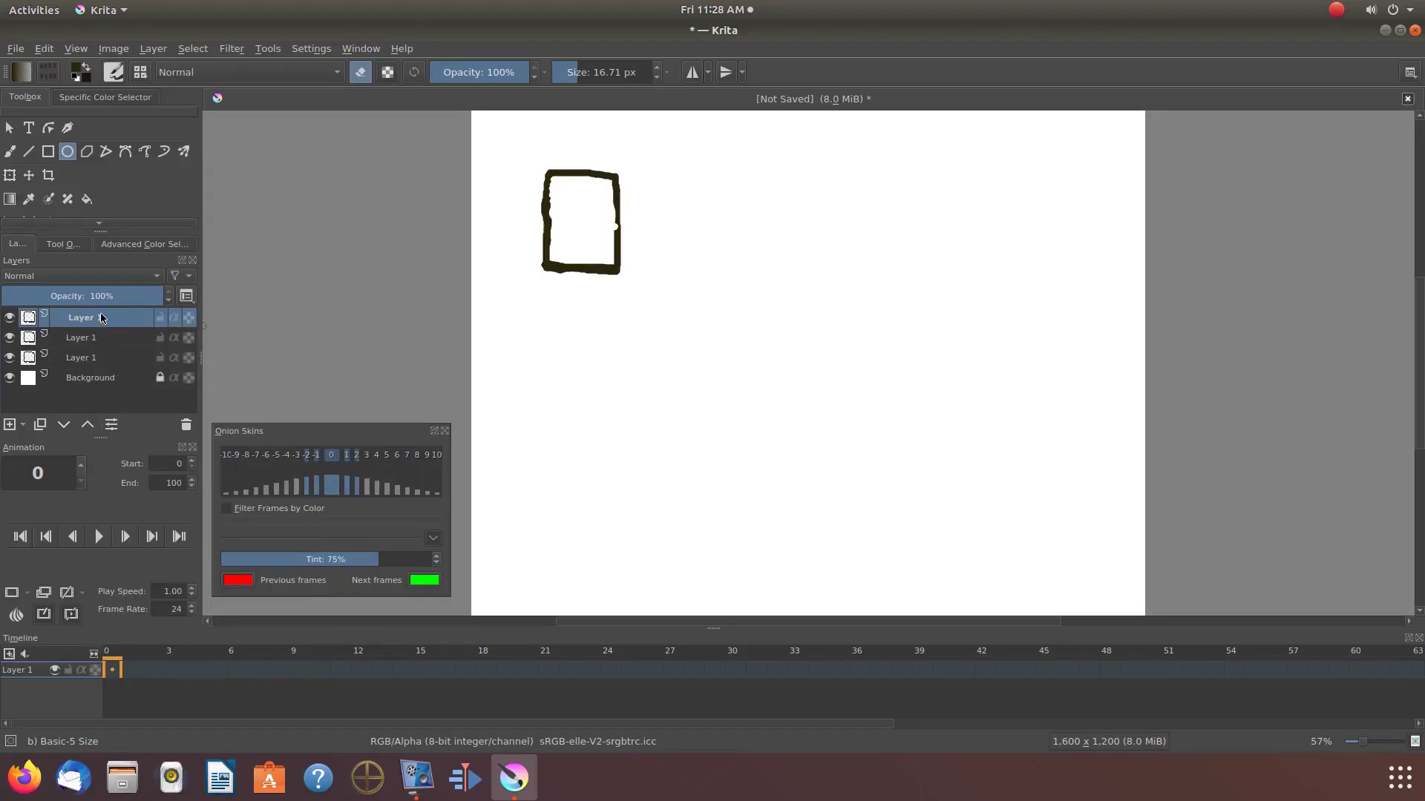
right_click(102, 319)
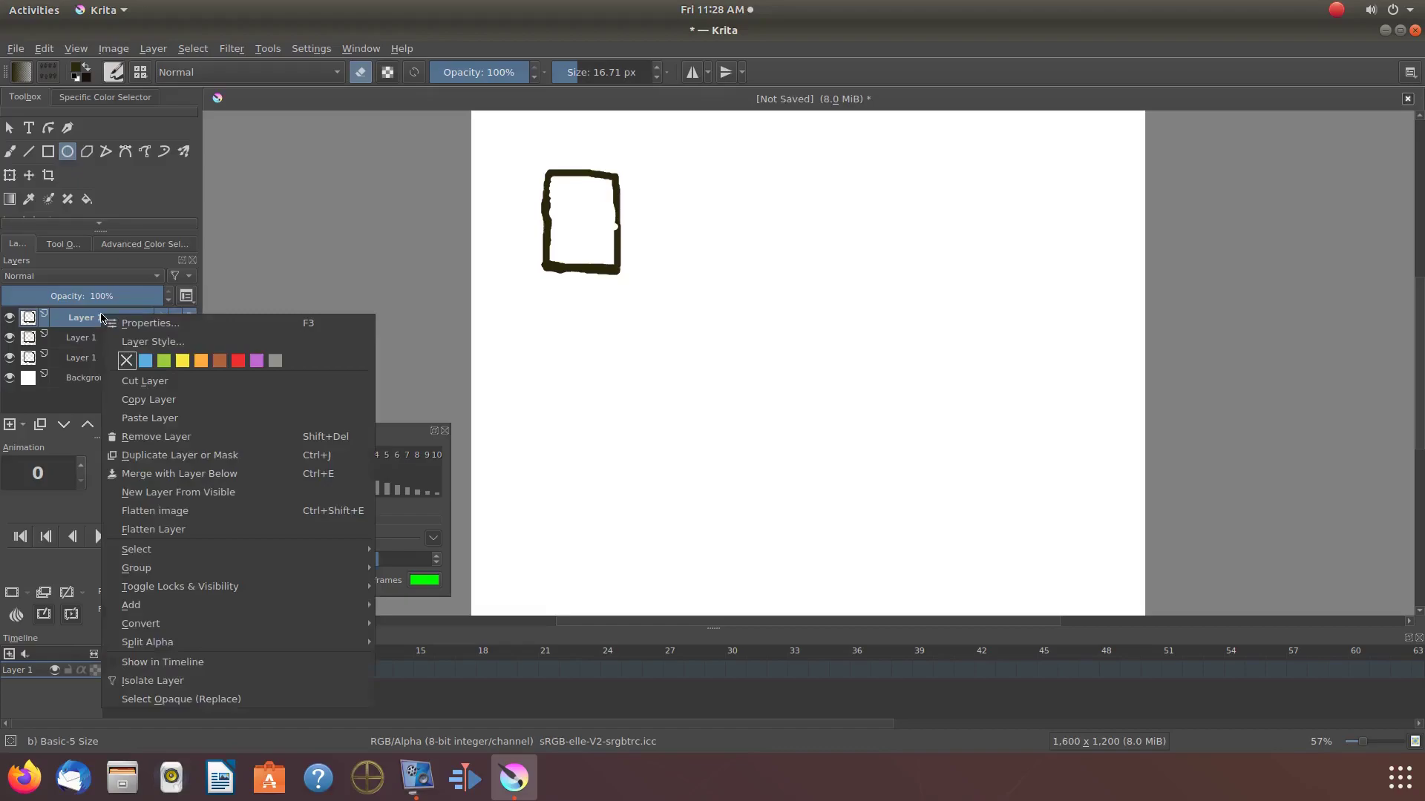
left_click(126, 418)
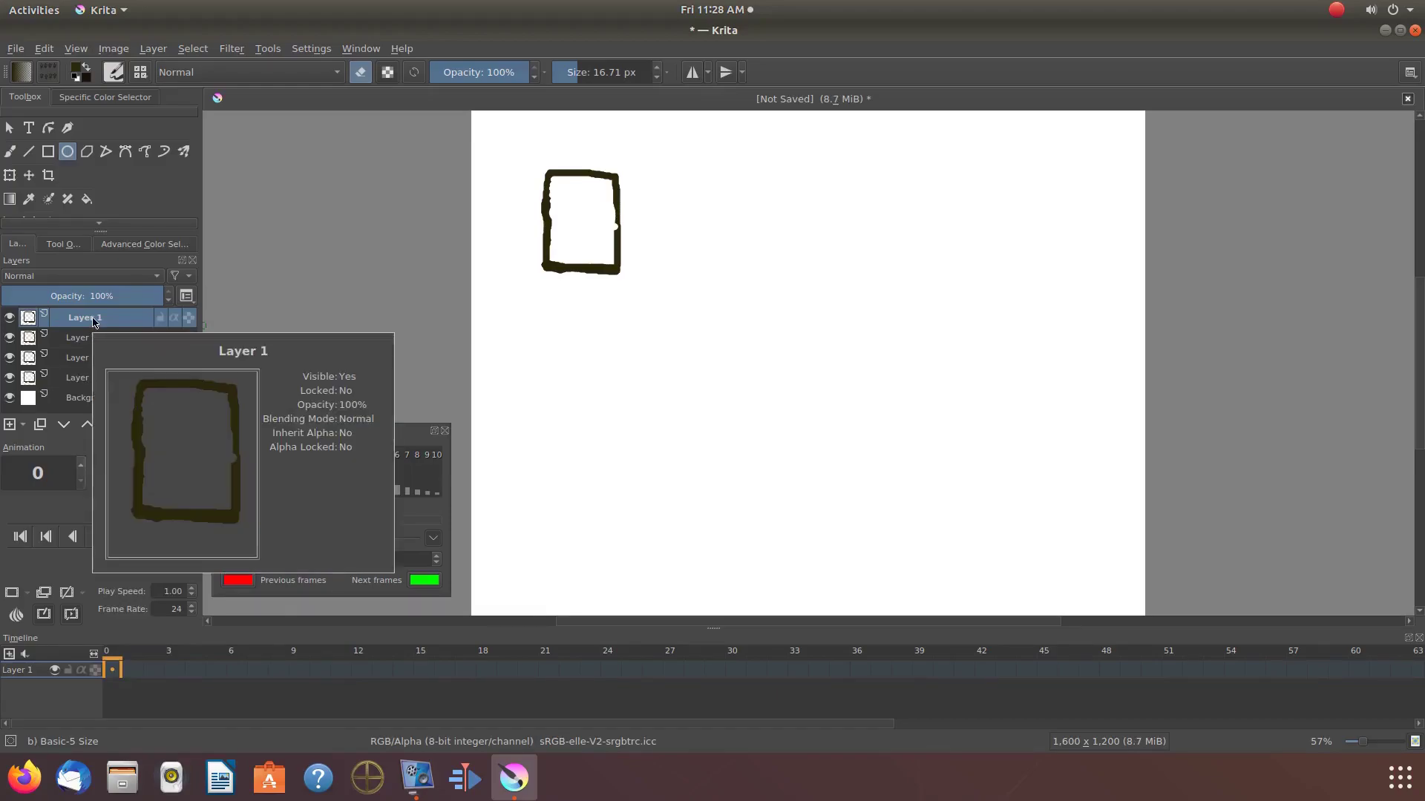
right_click(94, 321)
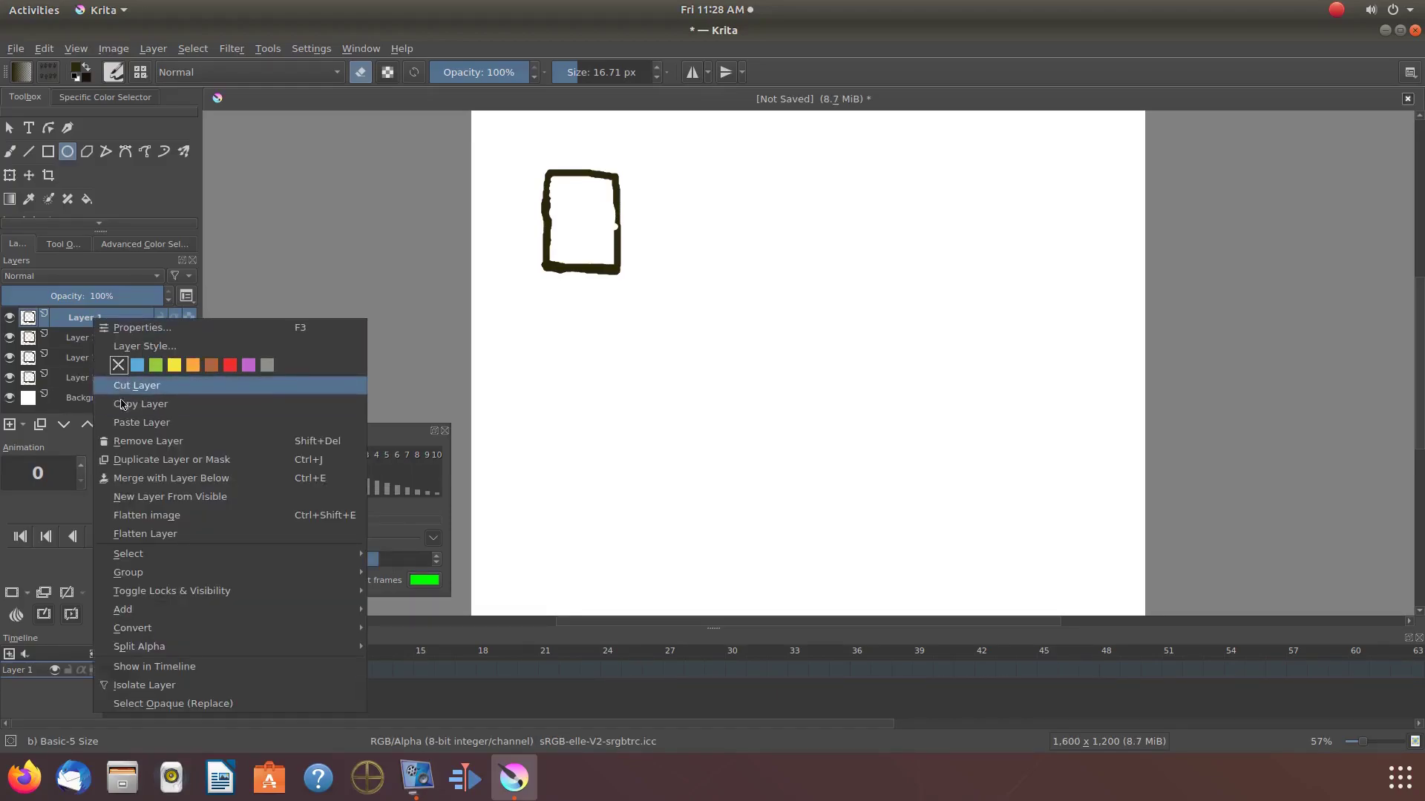
left_click(119, 429)
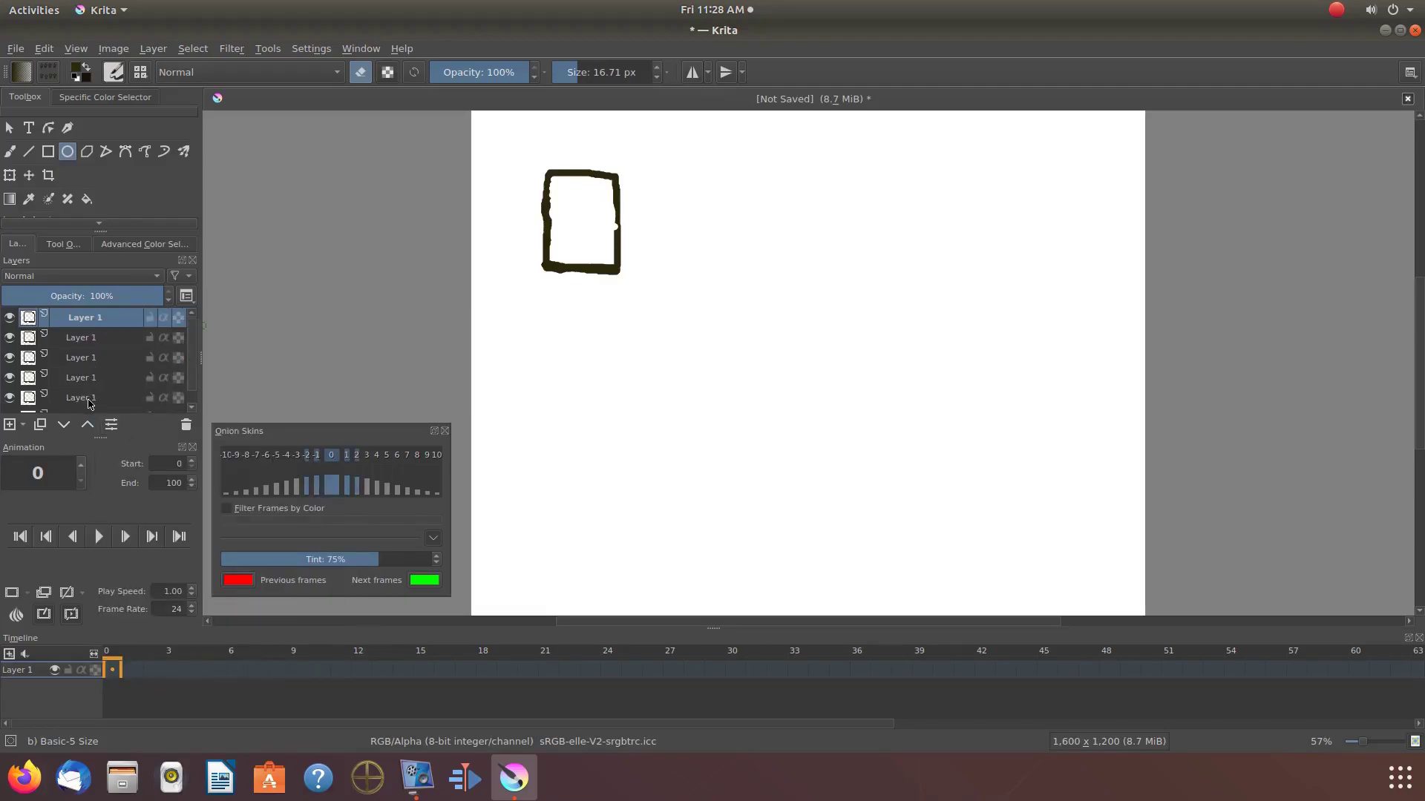
right_click(99, 320)
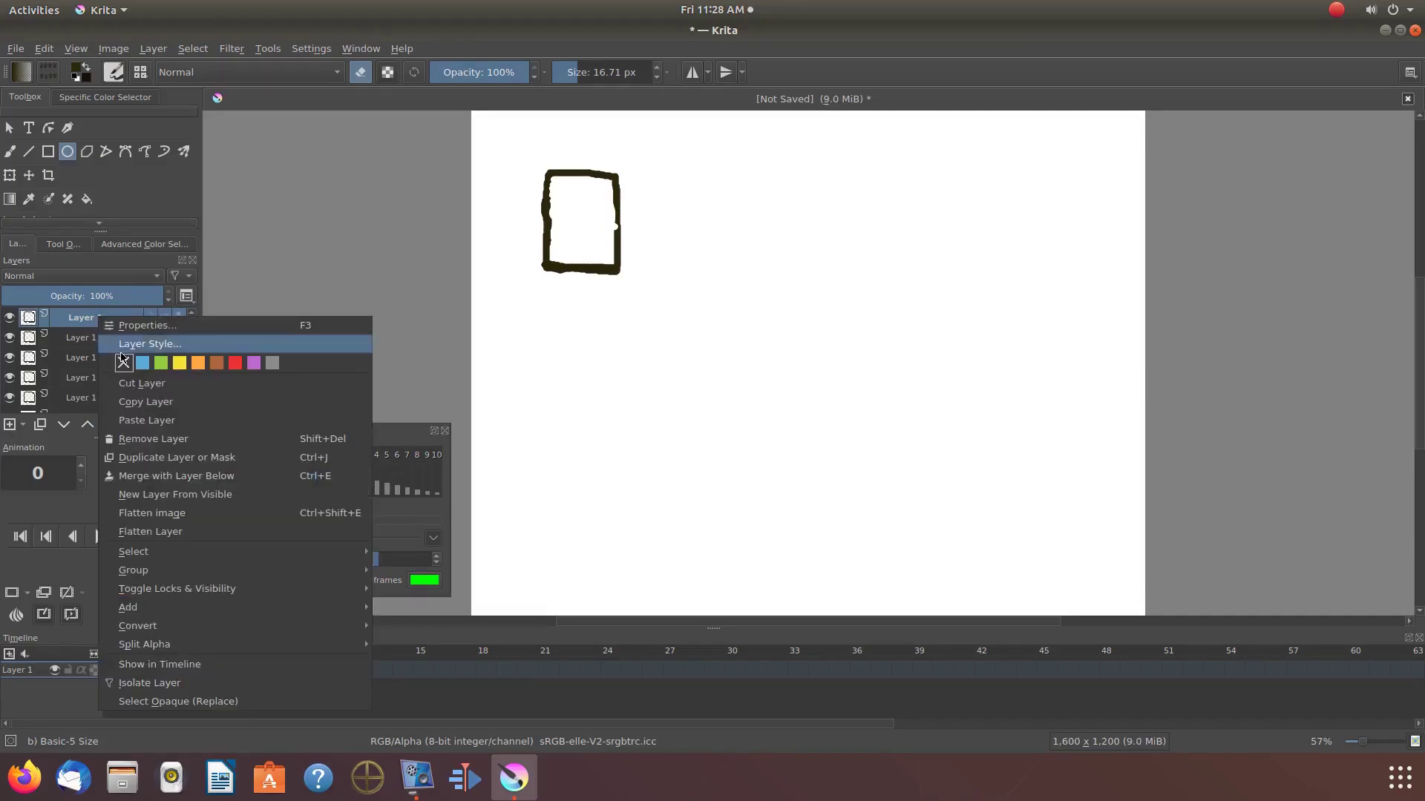
left_click(130, 421)
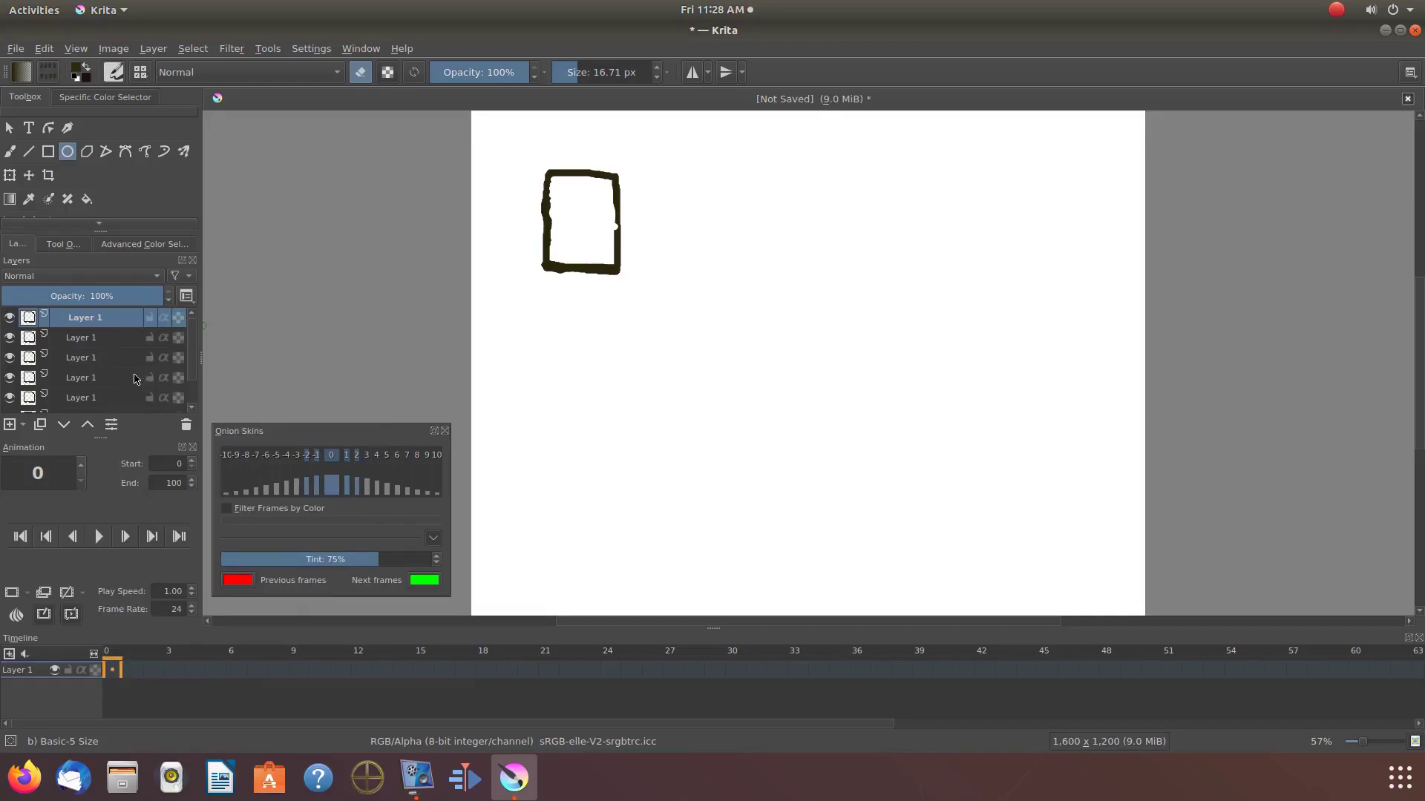
mouse_move(134, 379)
scroll(196, 350, "down", 1)
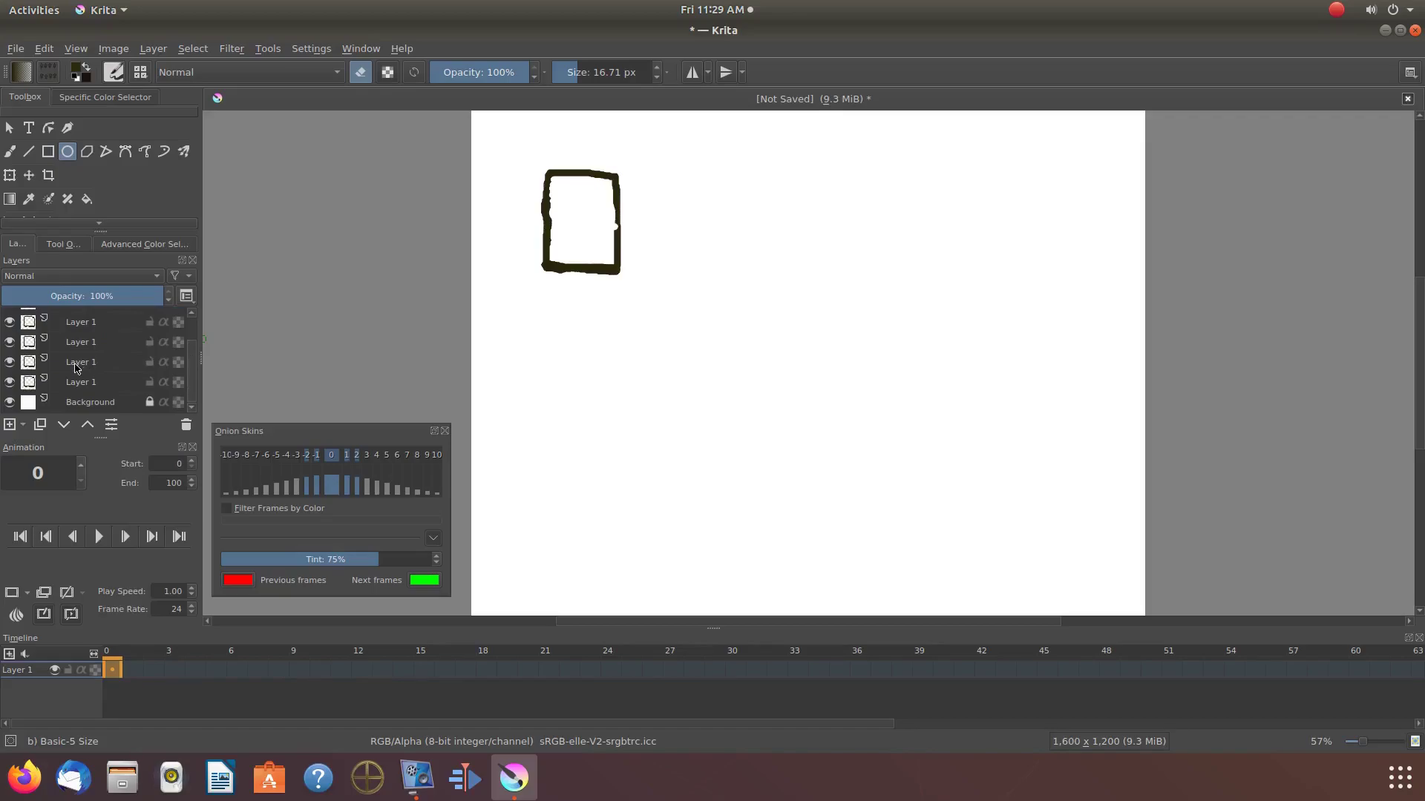
- With the Move tool, drag two box copies to the top middle and top right
mouse_move(77, 368)
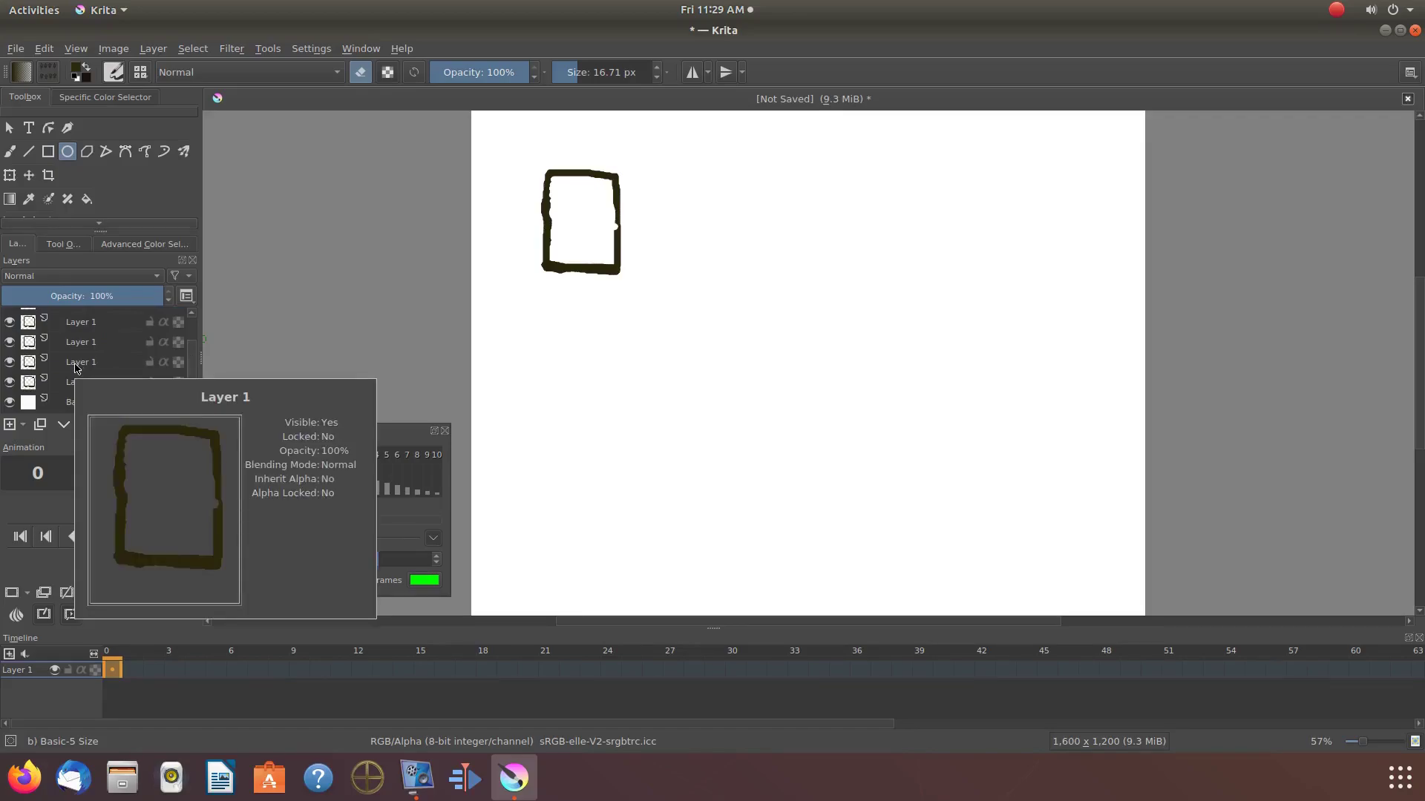
left_click(77, 364)
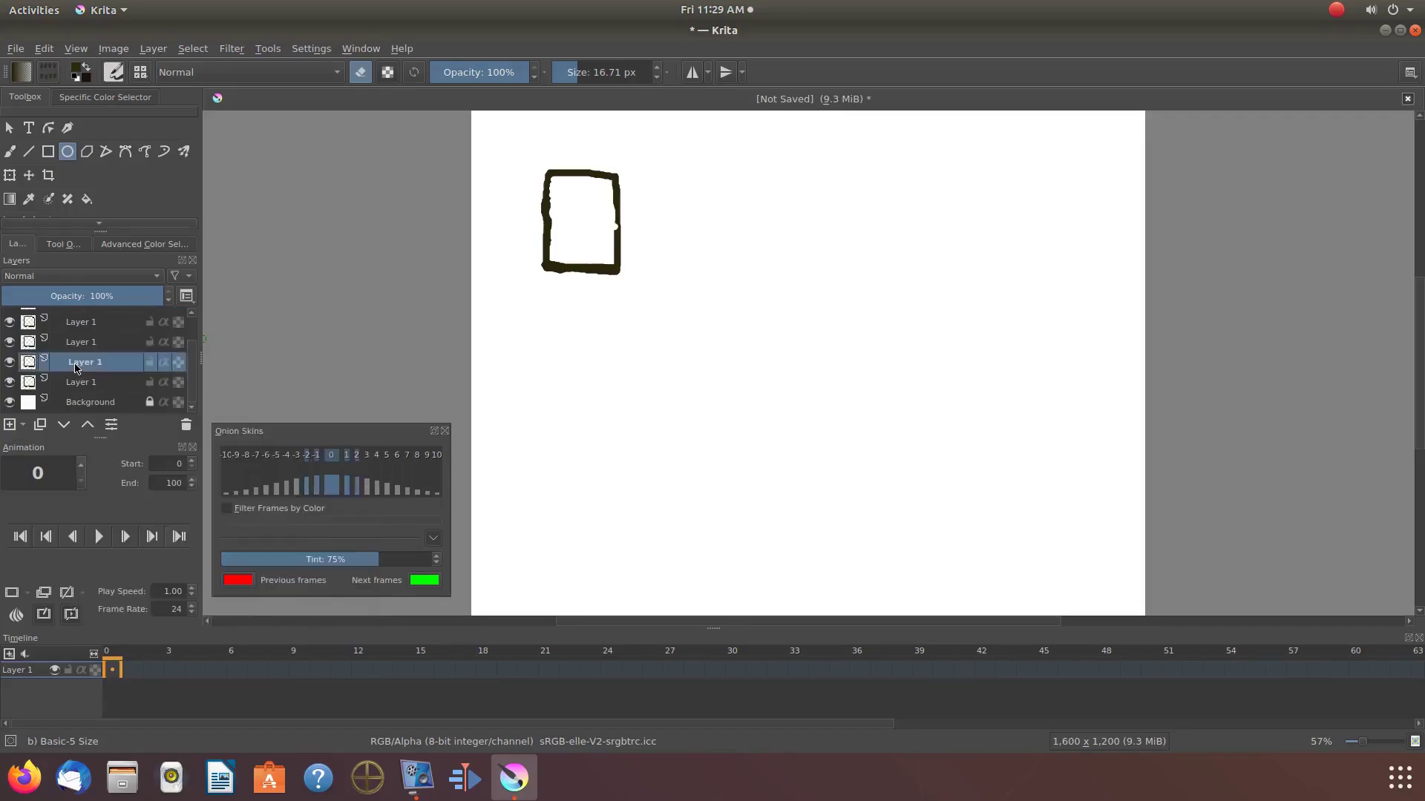
left_click(29, 176)
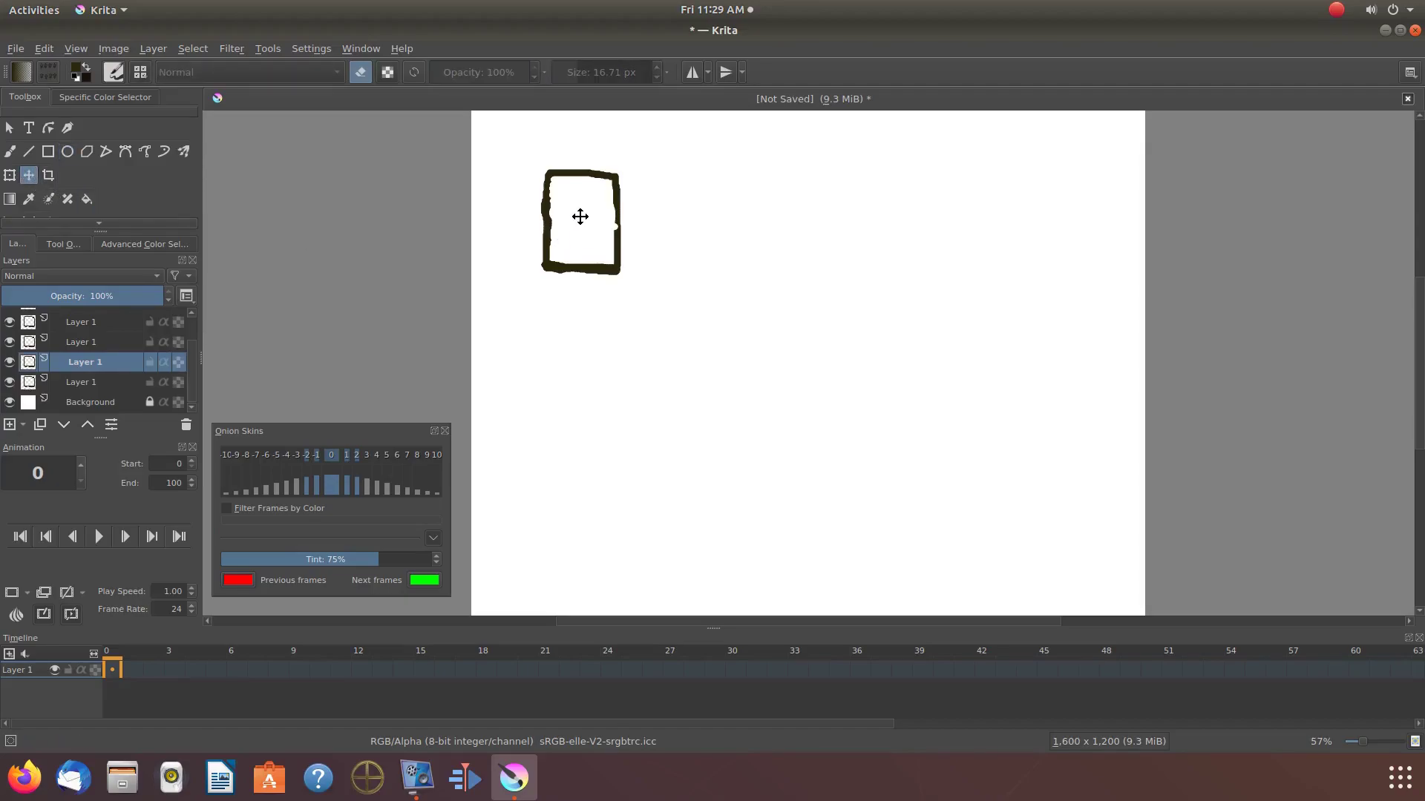
left_click_drag(580, 217, 777, 216)
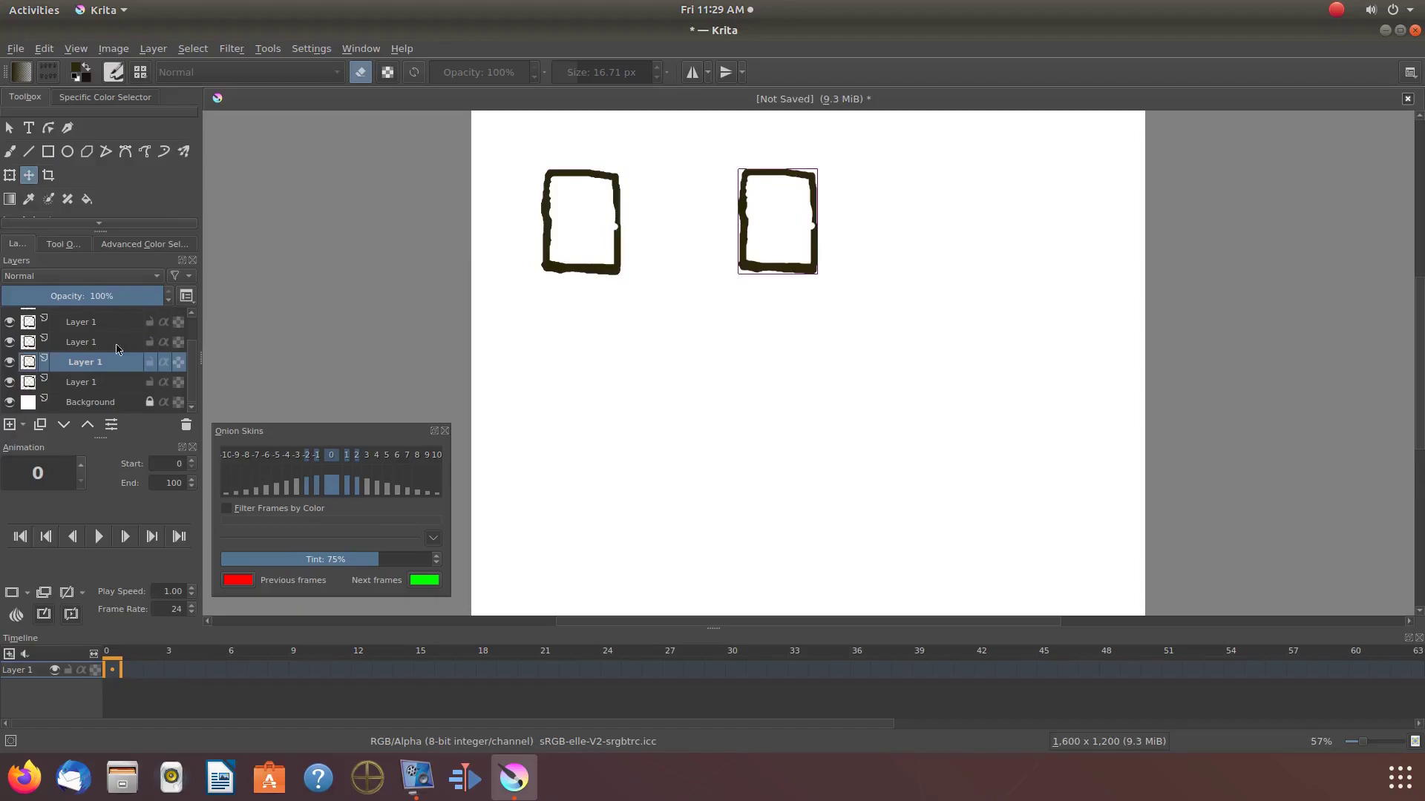
left_click(82, 343)
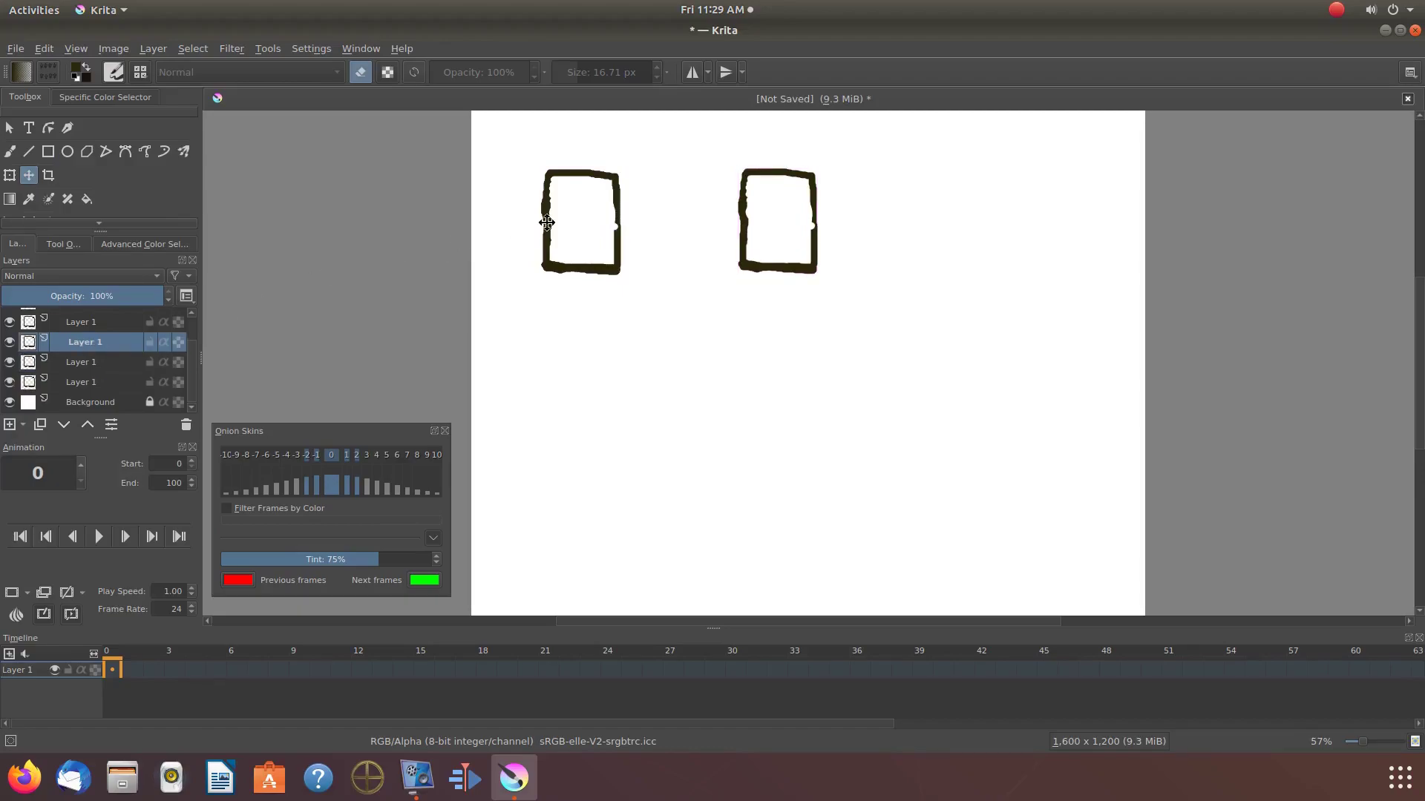
left_click_drag(585, 224, 1007, 210)
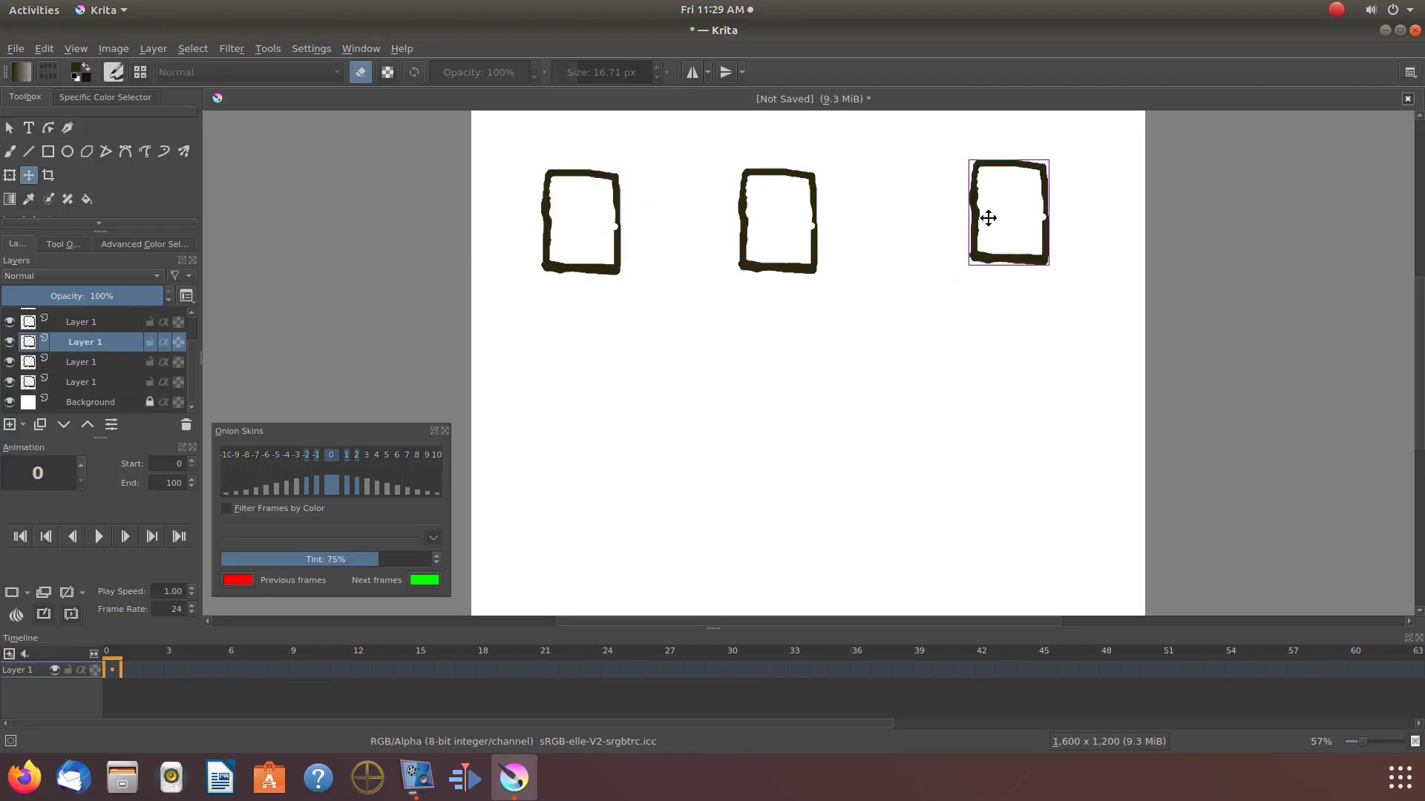
- Move two more box copies to the bottom left and bottom middle
left_click(85, 322)
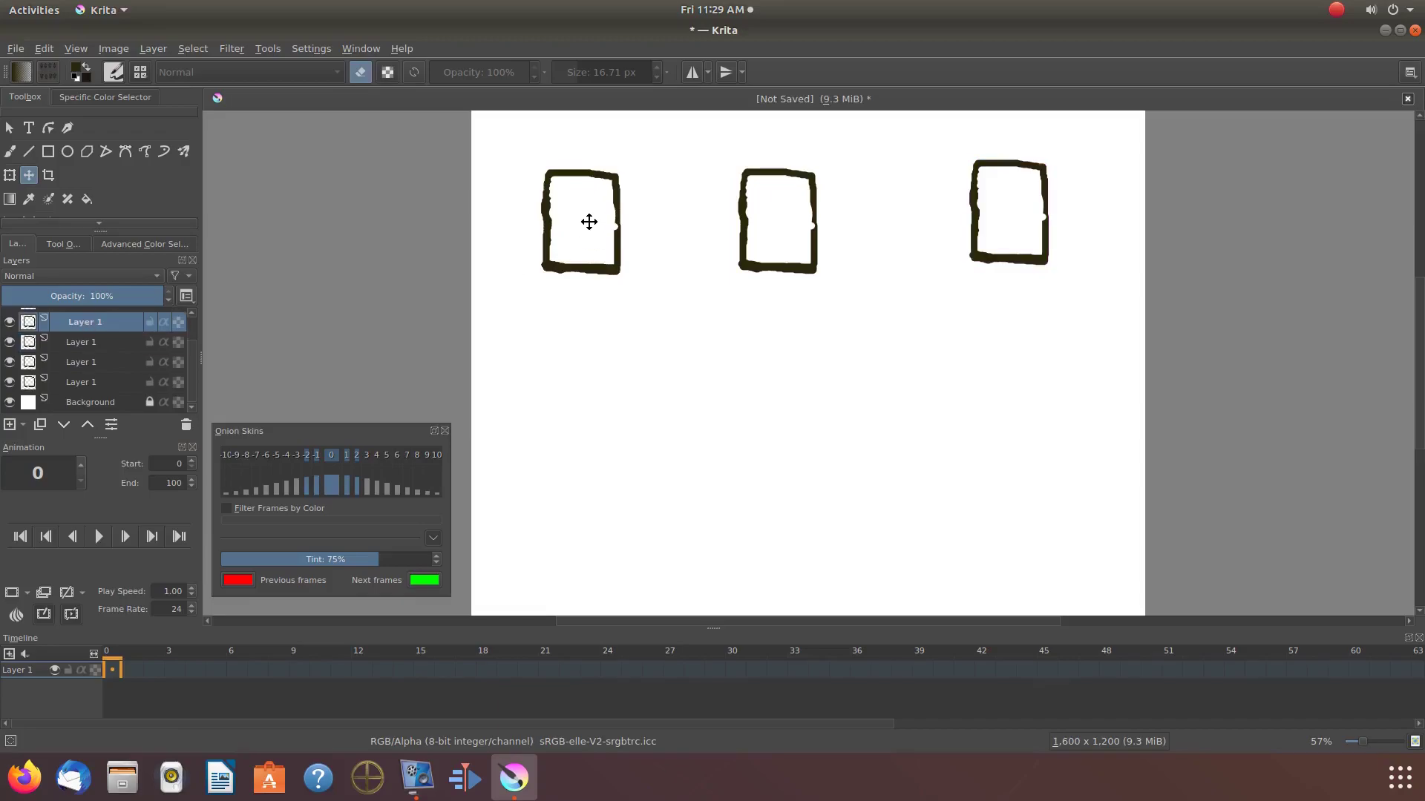
left_click_drag(587, 333, 594, 465)
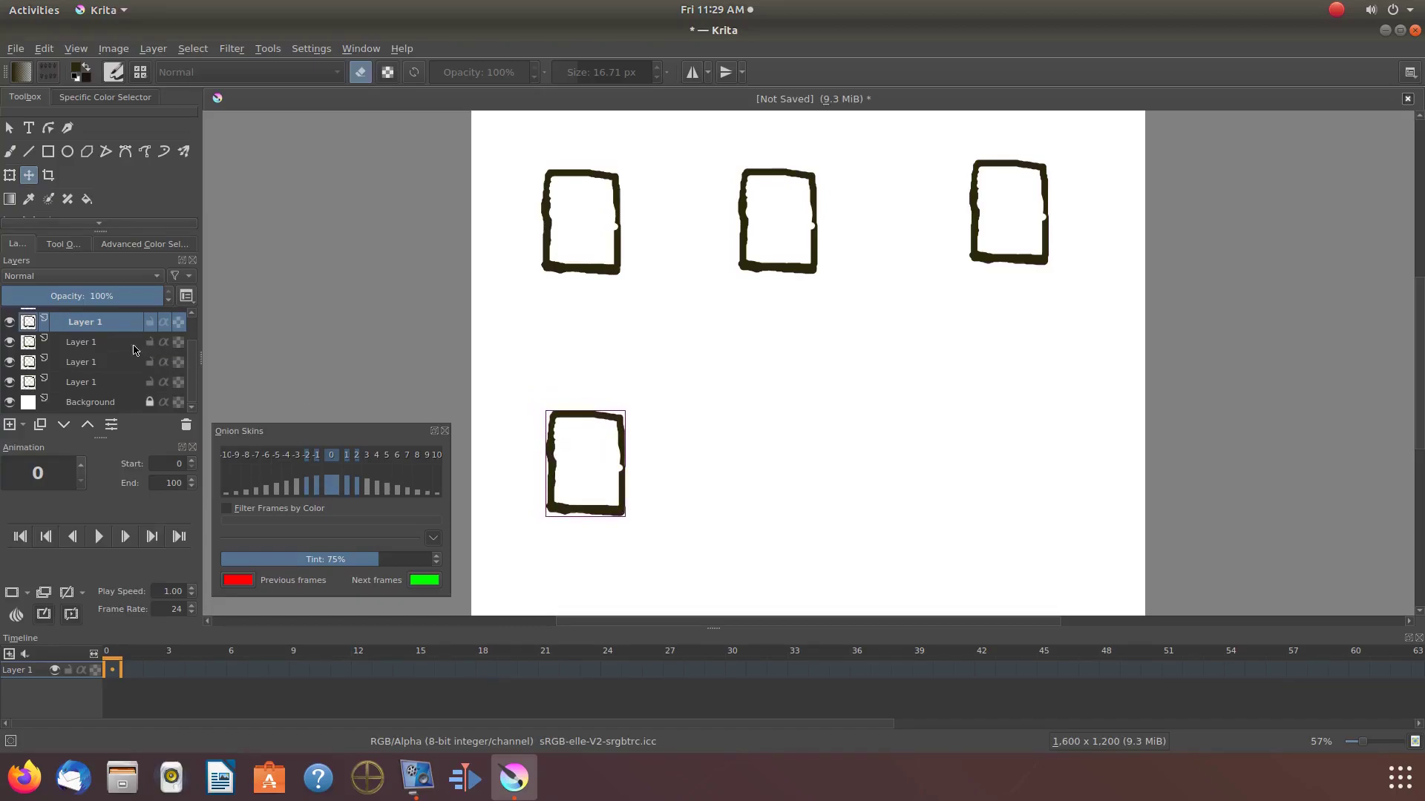
scroll(192, 357, "up", 1)
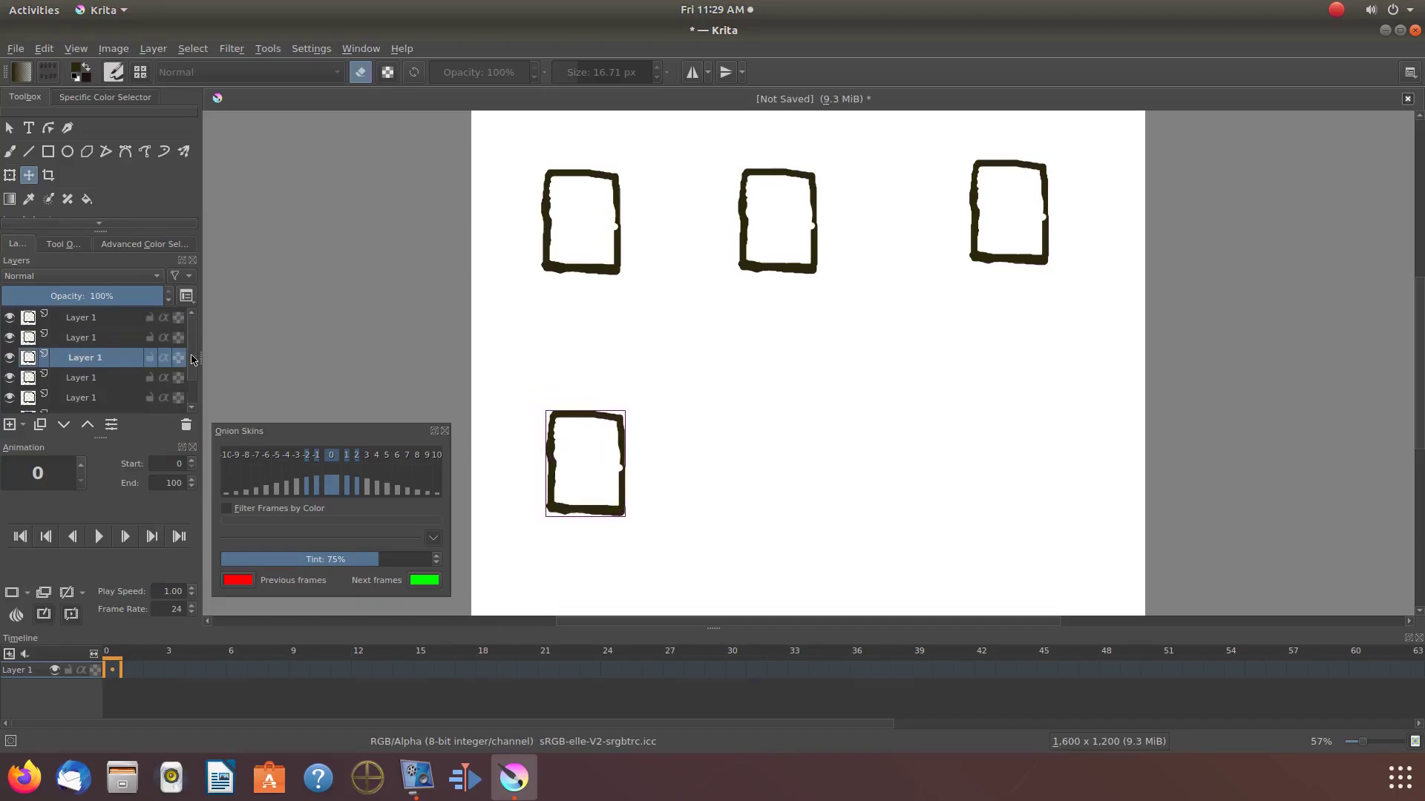
left_click(82, 337)
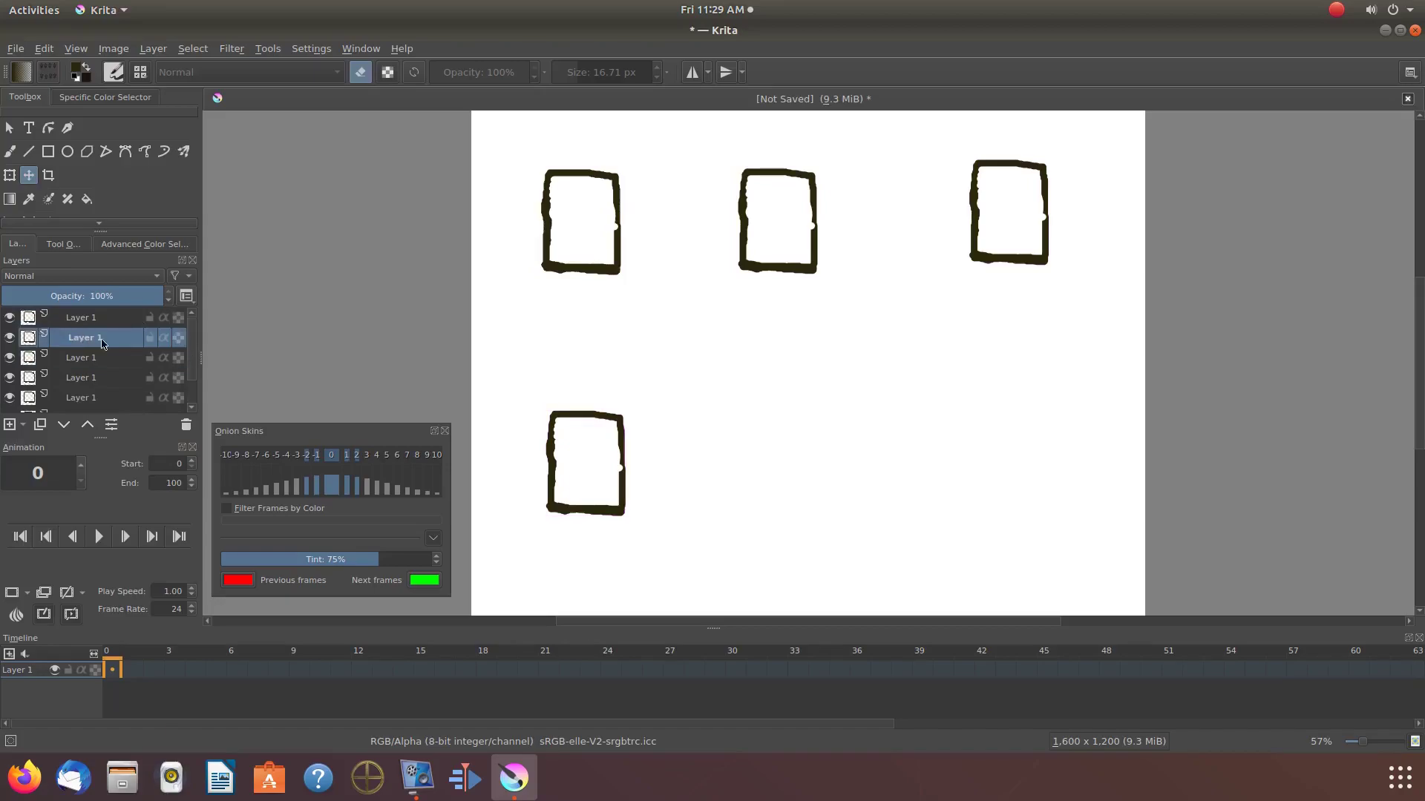
left_click_drag(581, 220, 782, 471)
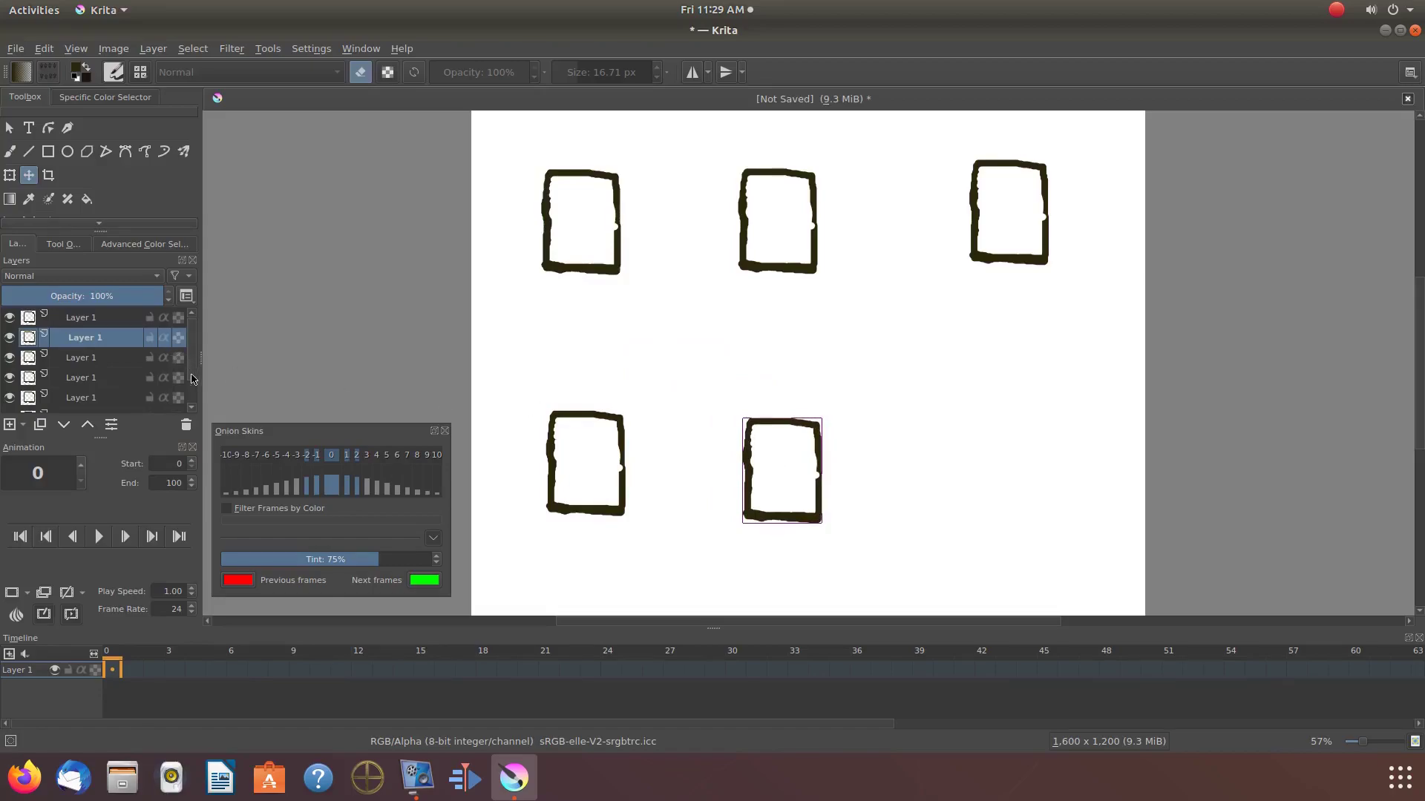
- Place the sixth box at the lower right and raise the bottom-middle box to the centre
left_click(86, 317)
left_click_drag(582, 229, 1016, 465)
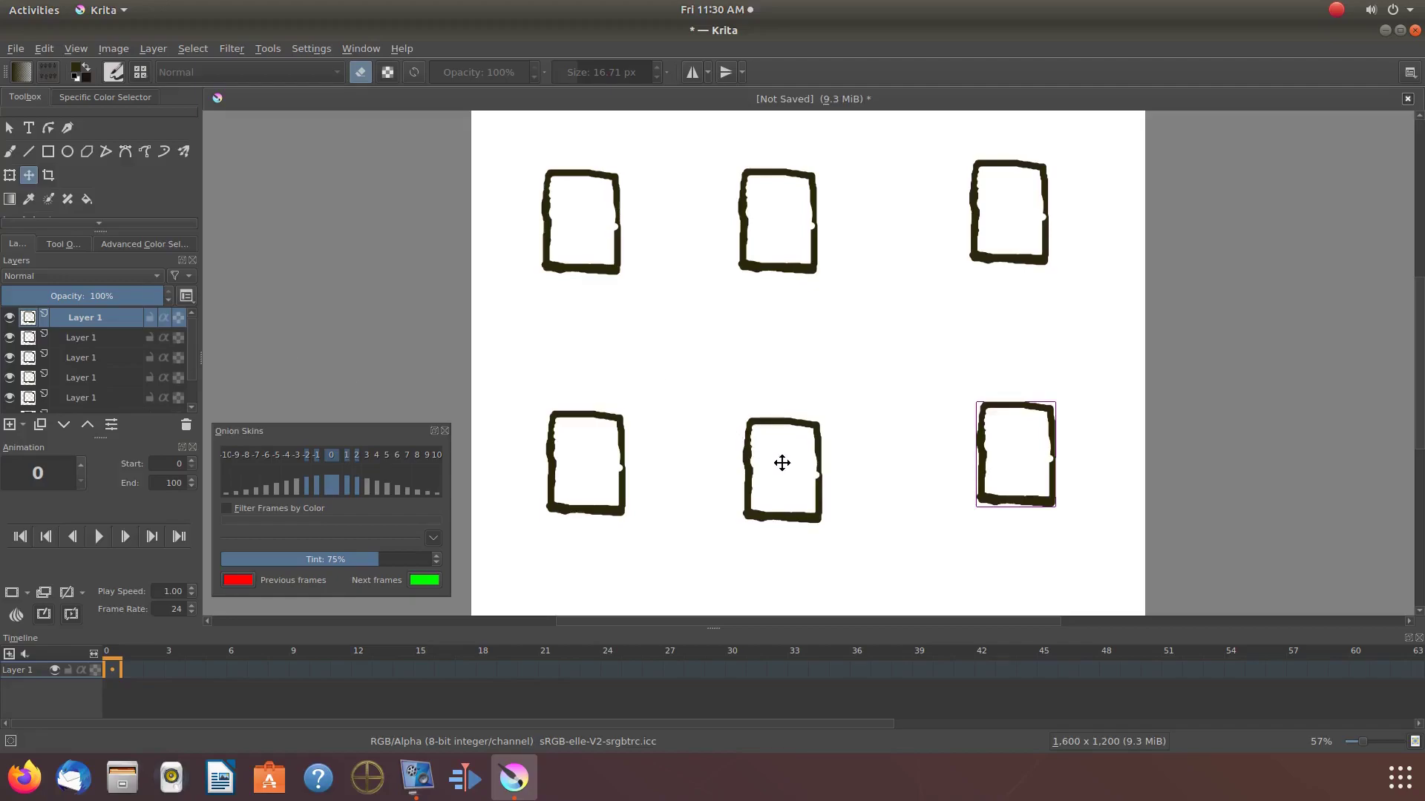
mouse_move(782, 464)
left_mouse_down()
mouse_move(778, 420)
mouse_move(786, 472)
left_mouse_up()
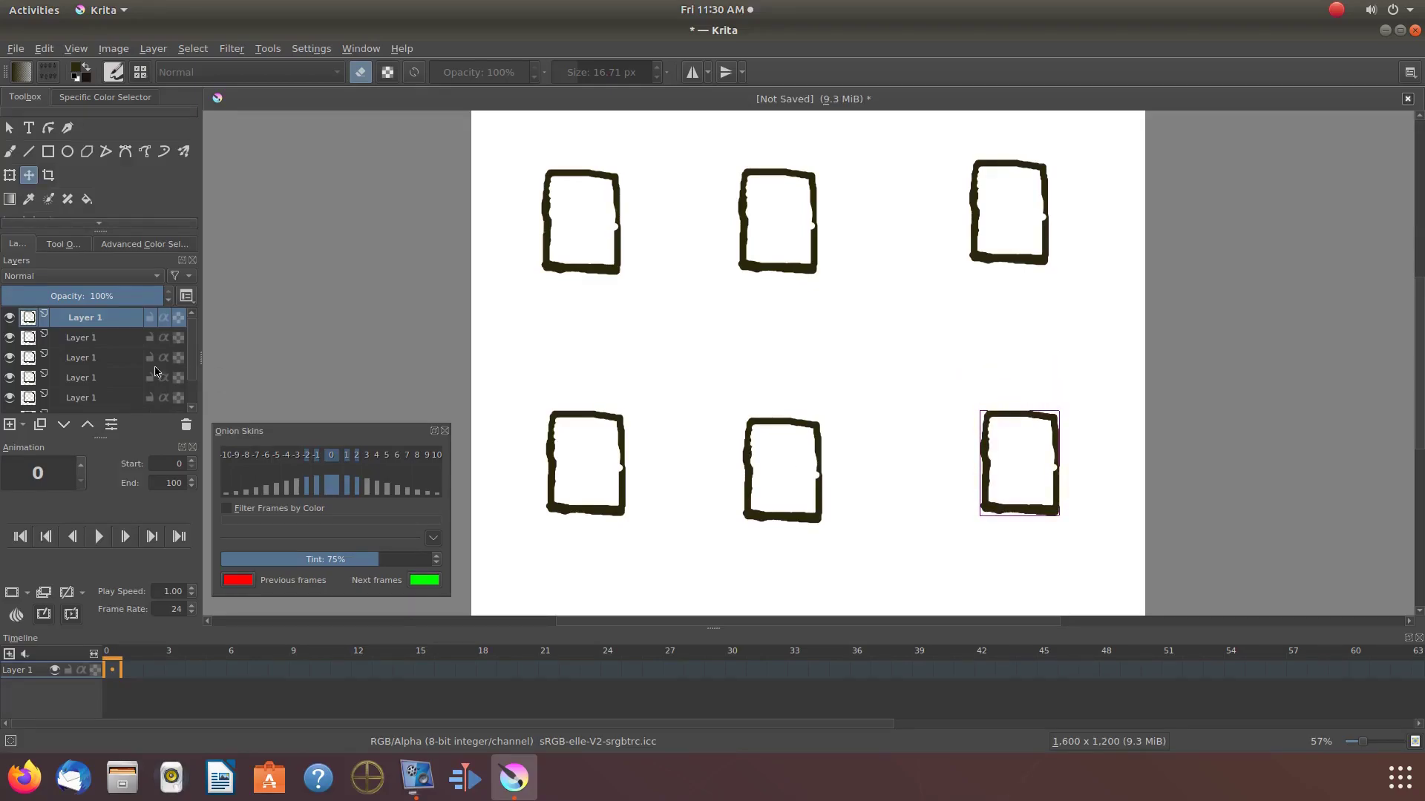
left_click(83, 343)
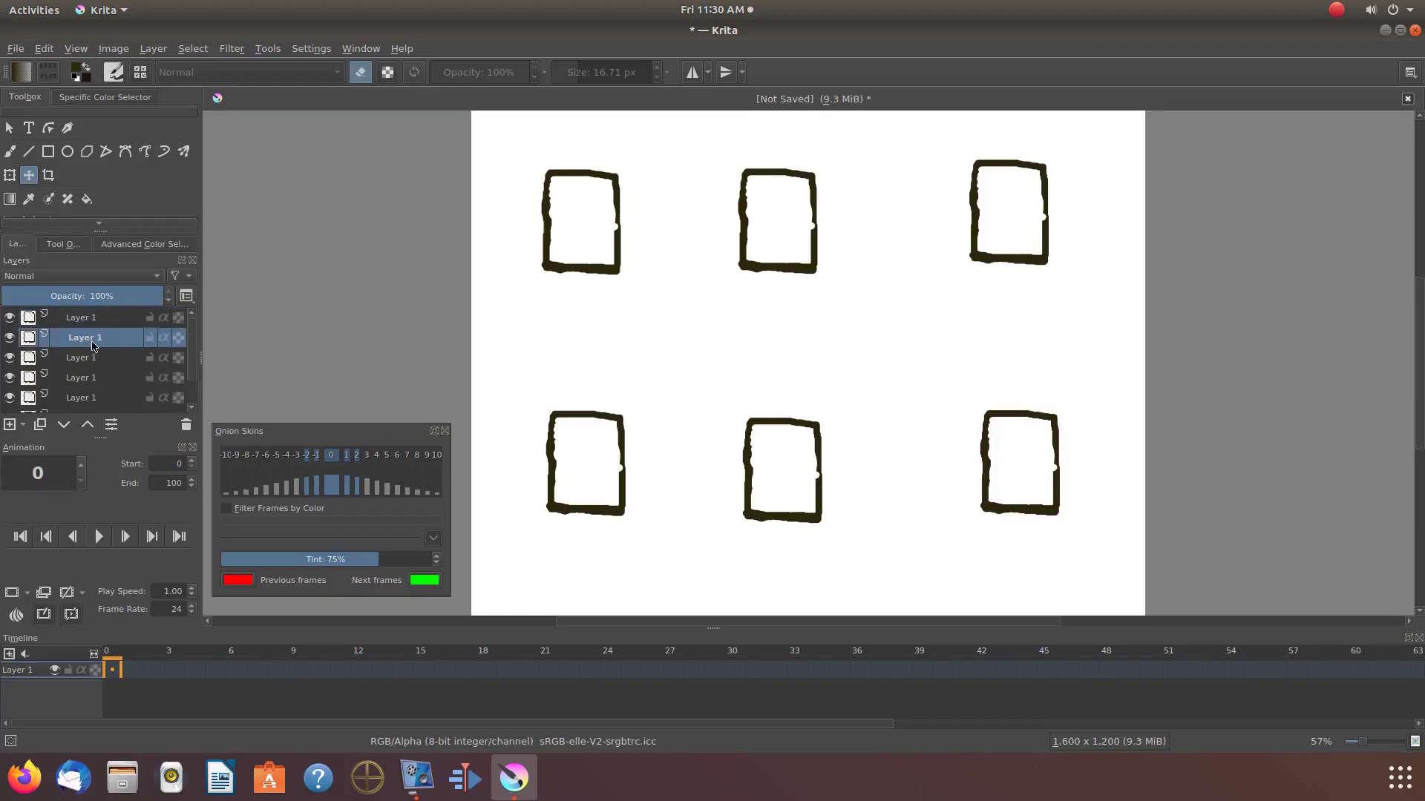
left_click_drag(787, 466, 782, 368)
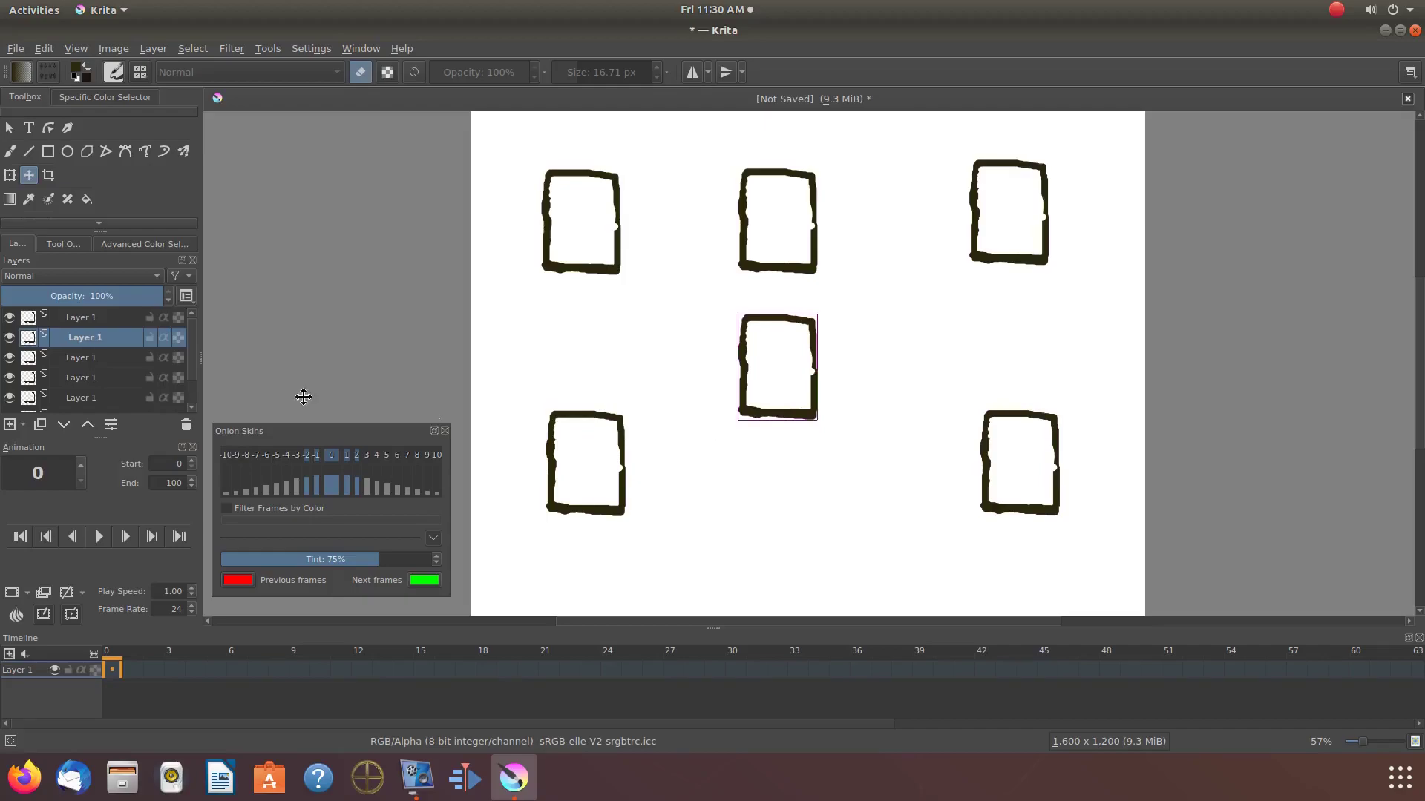
- Shift the bottom-left box right and the lower-right box left to even out the bottom row
left_click(92, 359)
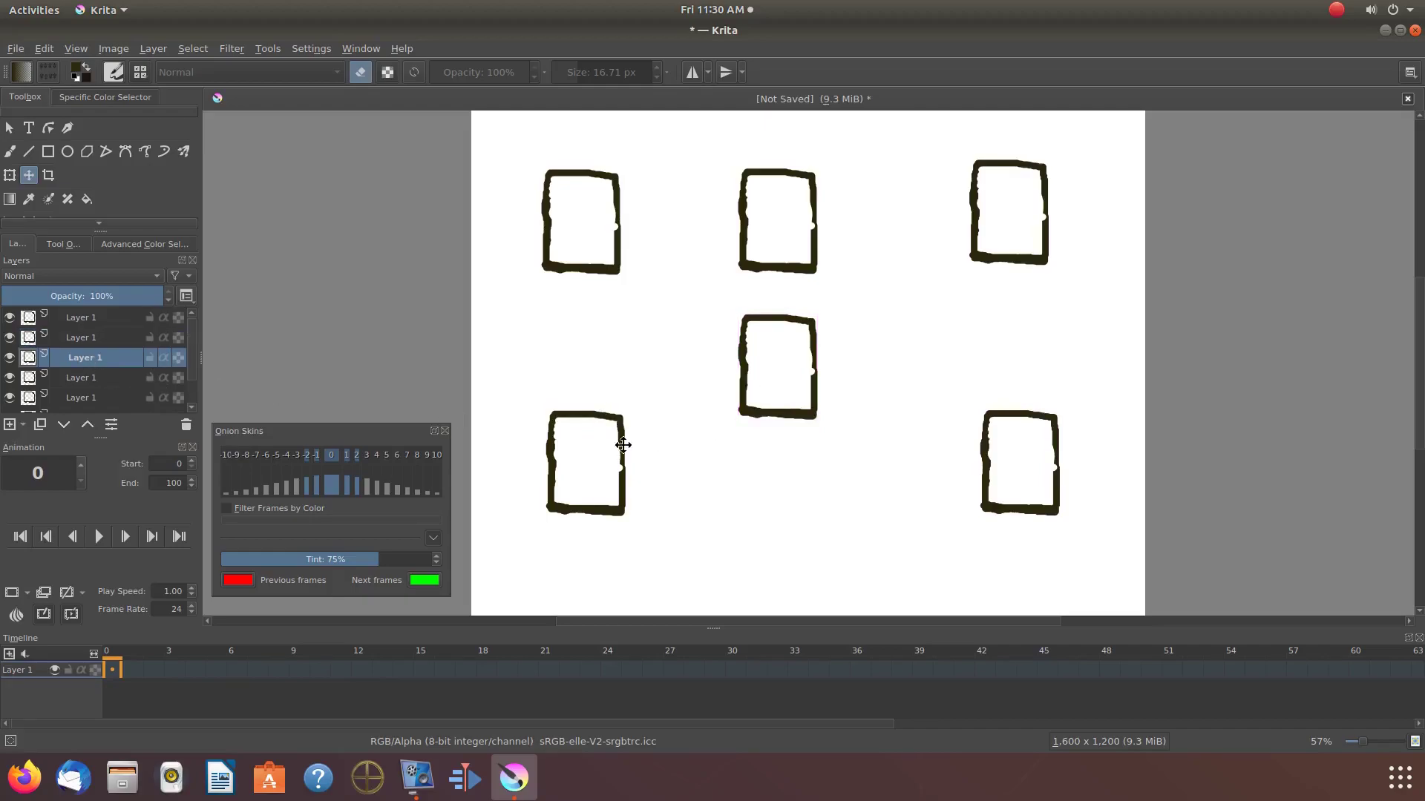
left_click_drag(601, 454, 681, 490)
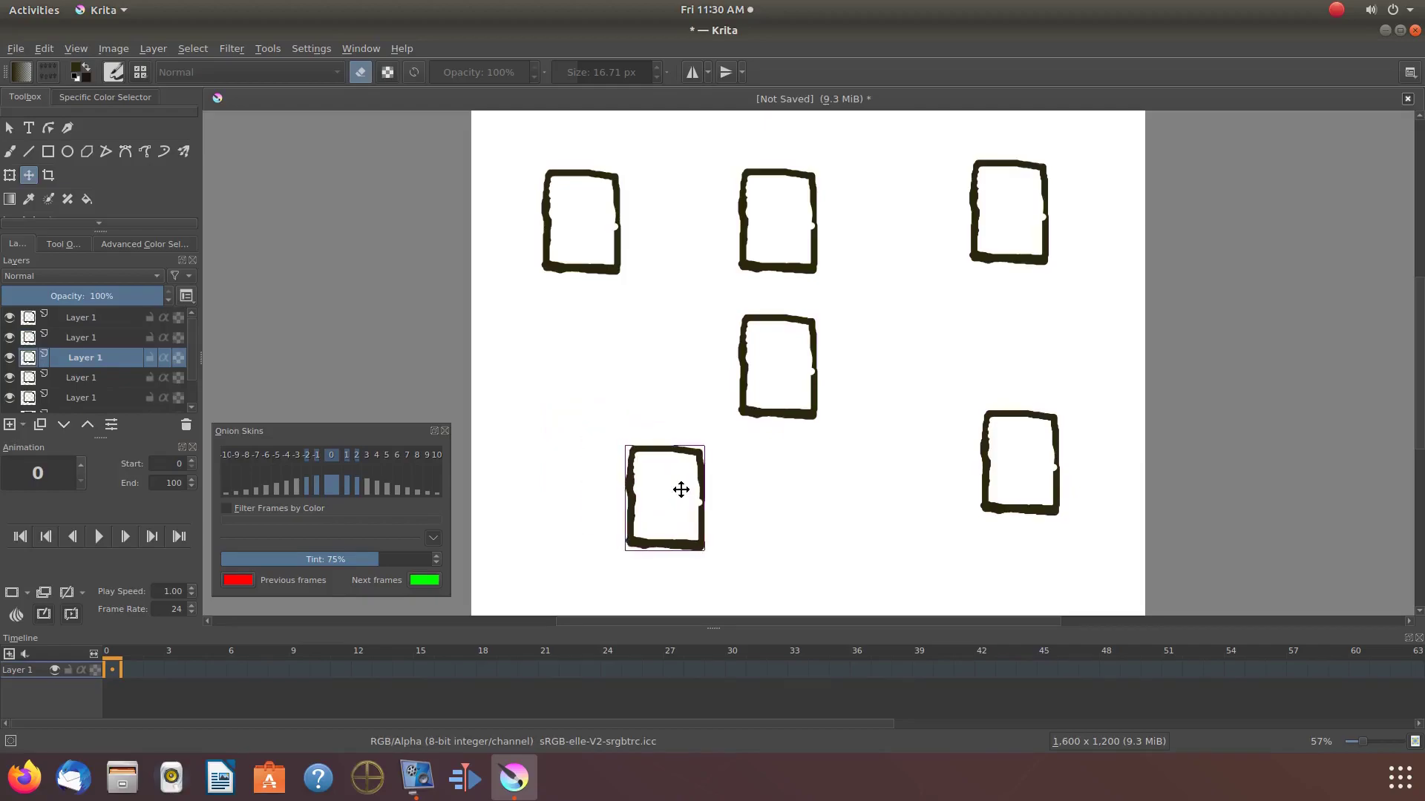
left_click(88, 380)
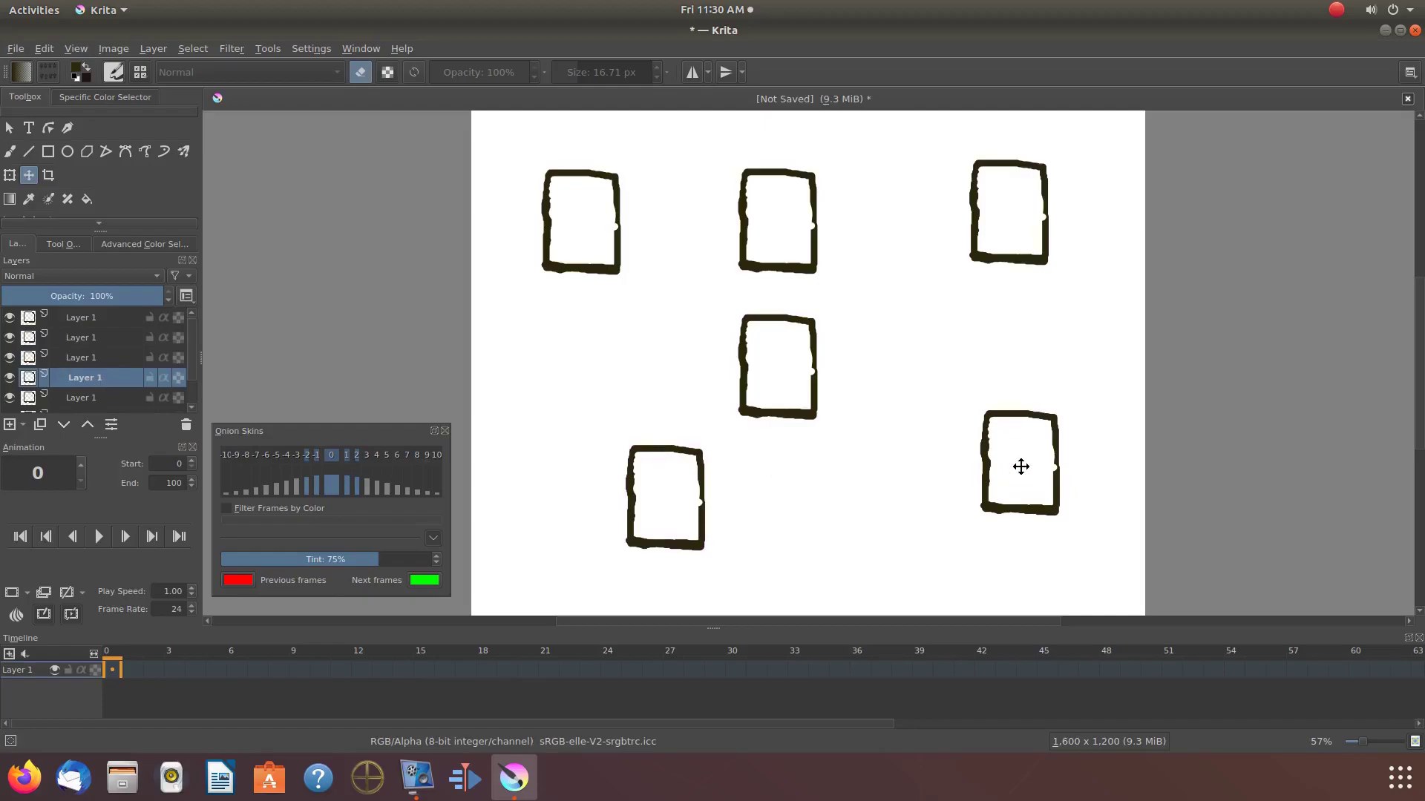
left_click(89, 319)
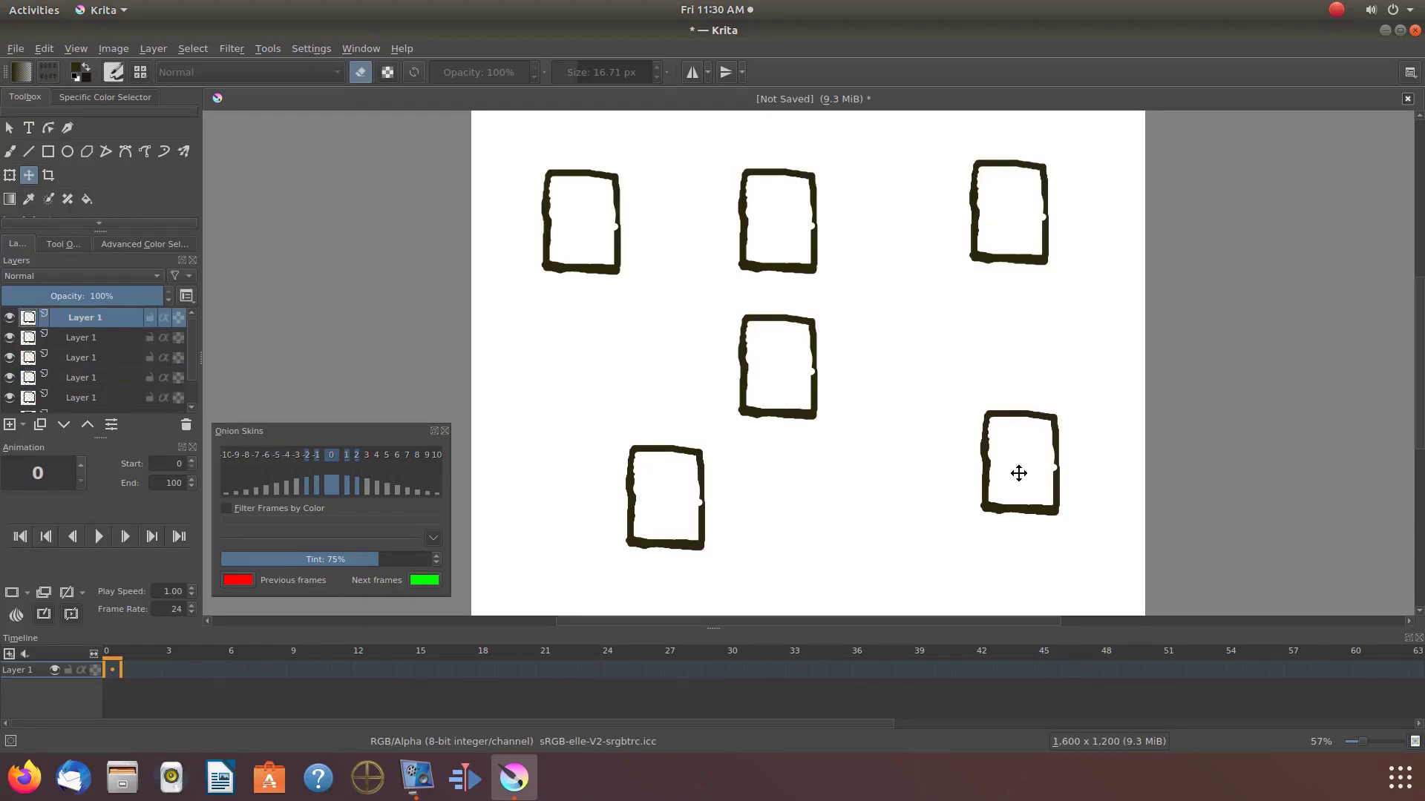
left_click_drag(1019, 473, 913, 496)
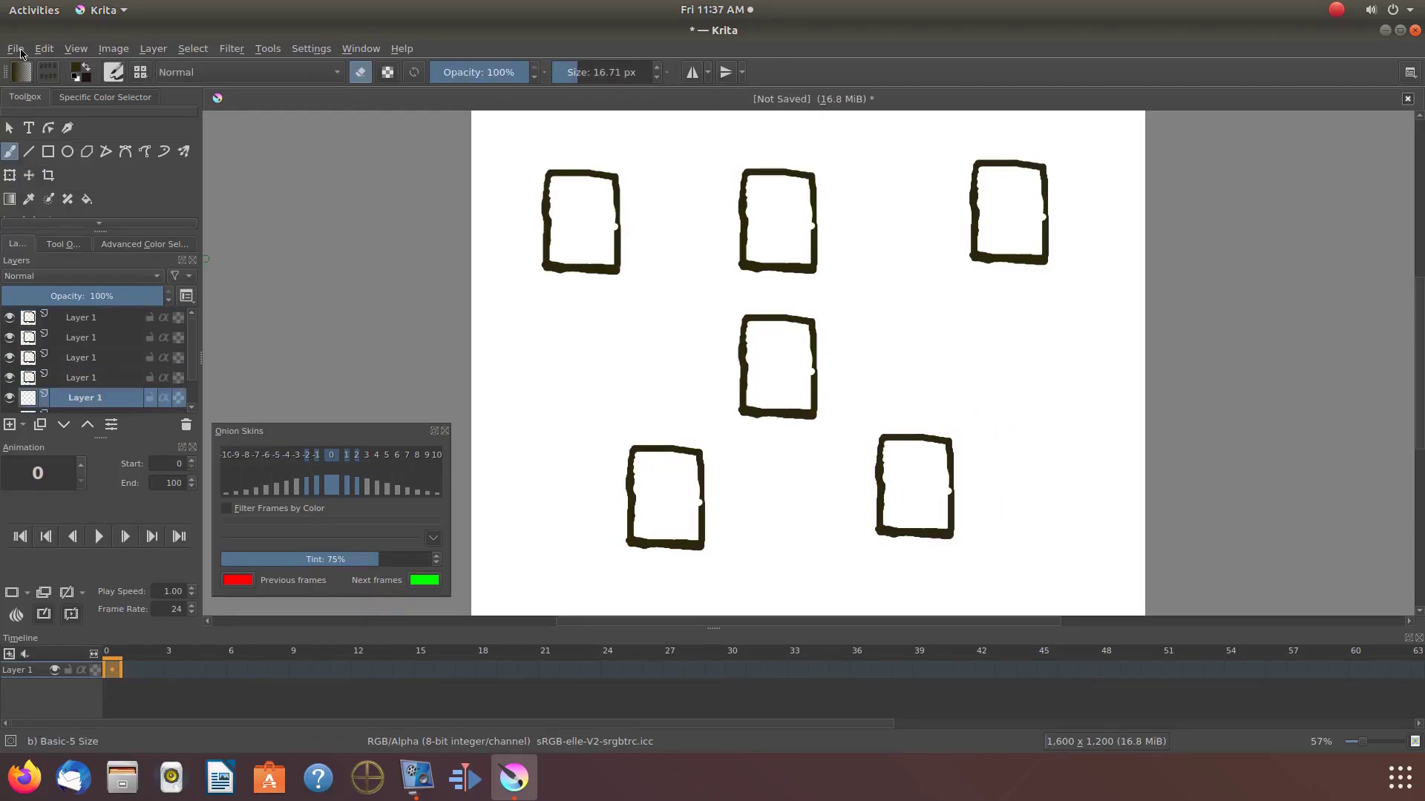
left_click(16, 49)
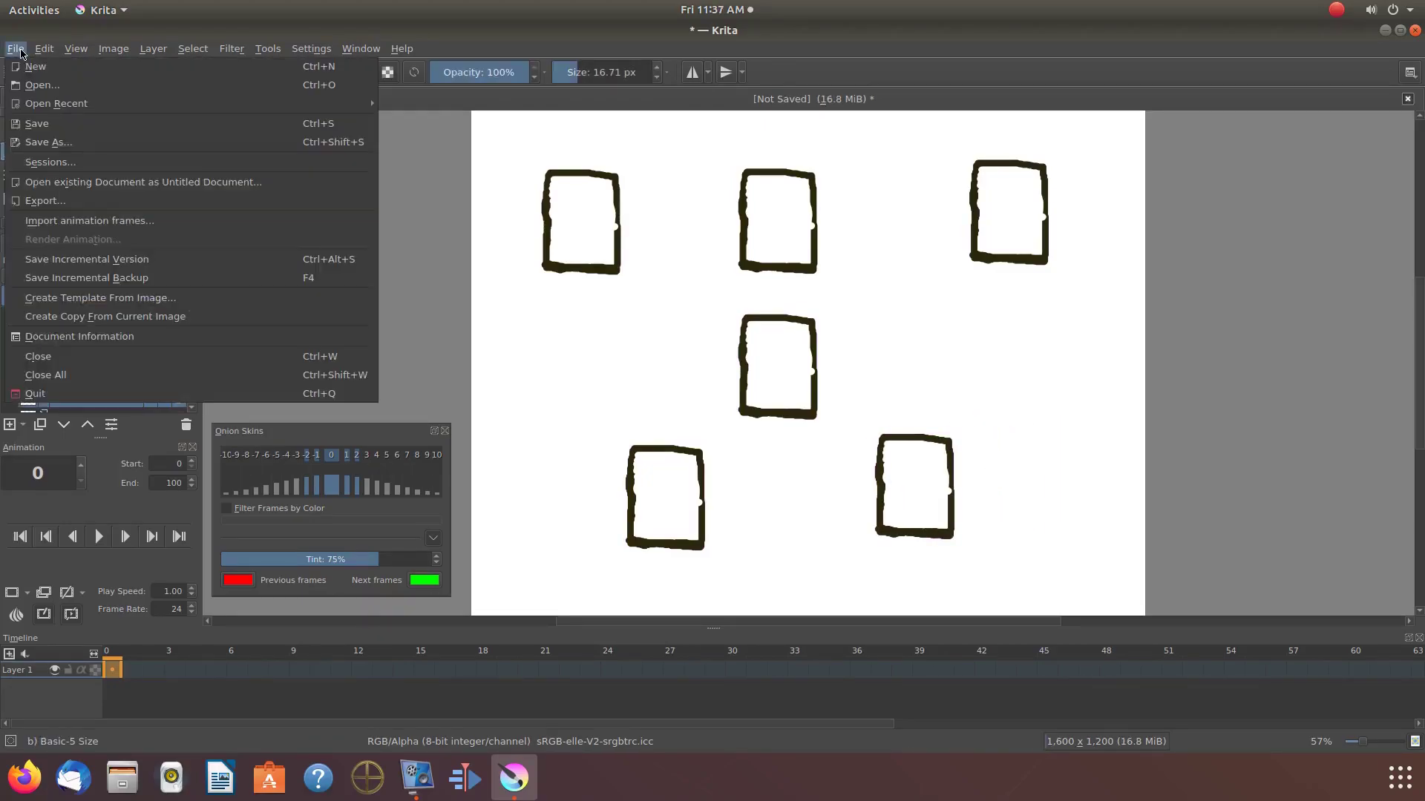
left_click(39, 202)
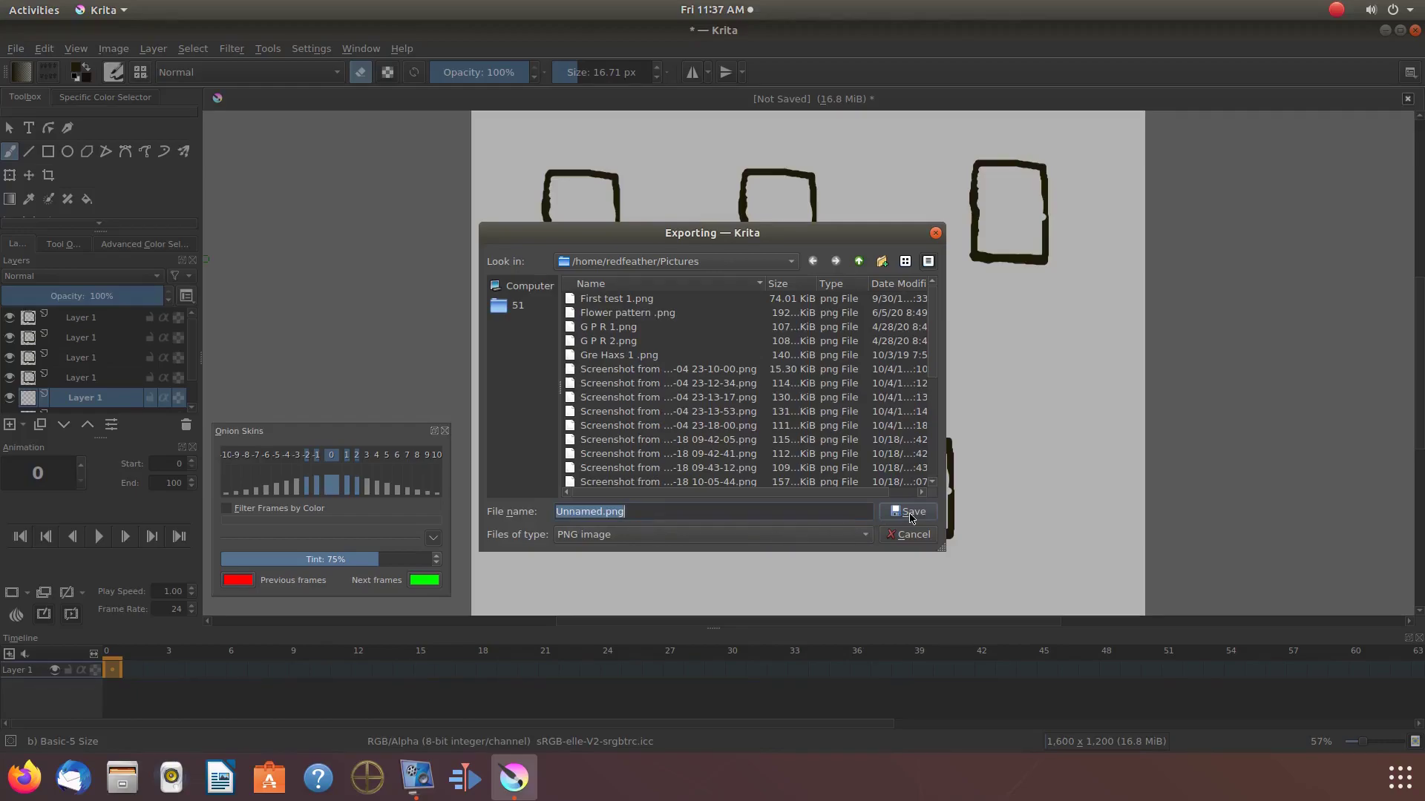
left_click(866, 535)
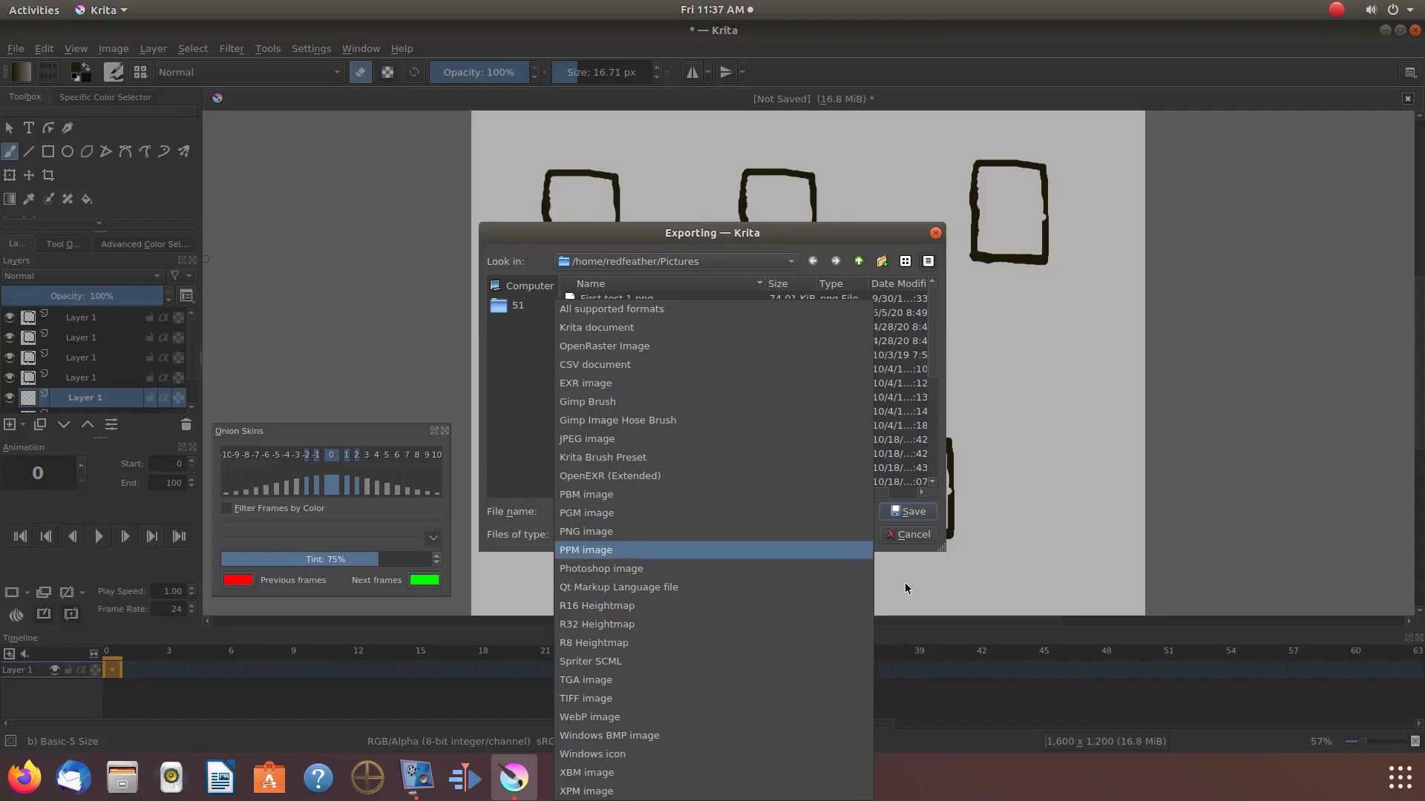
left_click(859, 533)
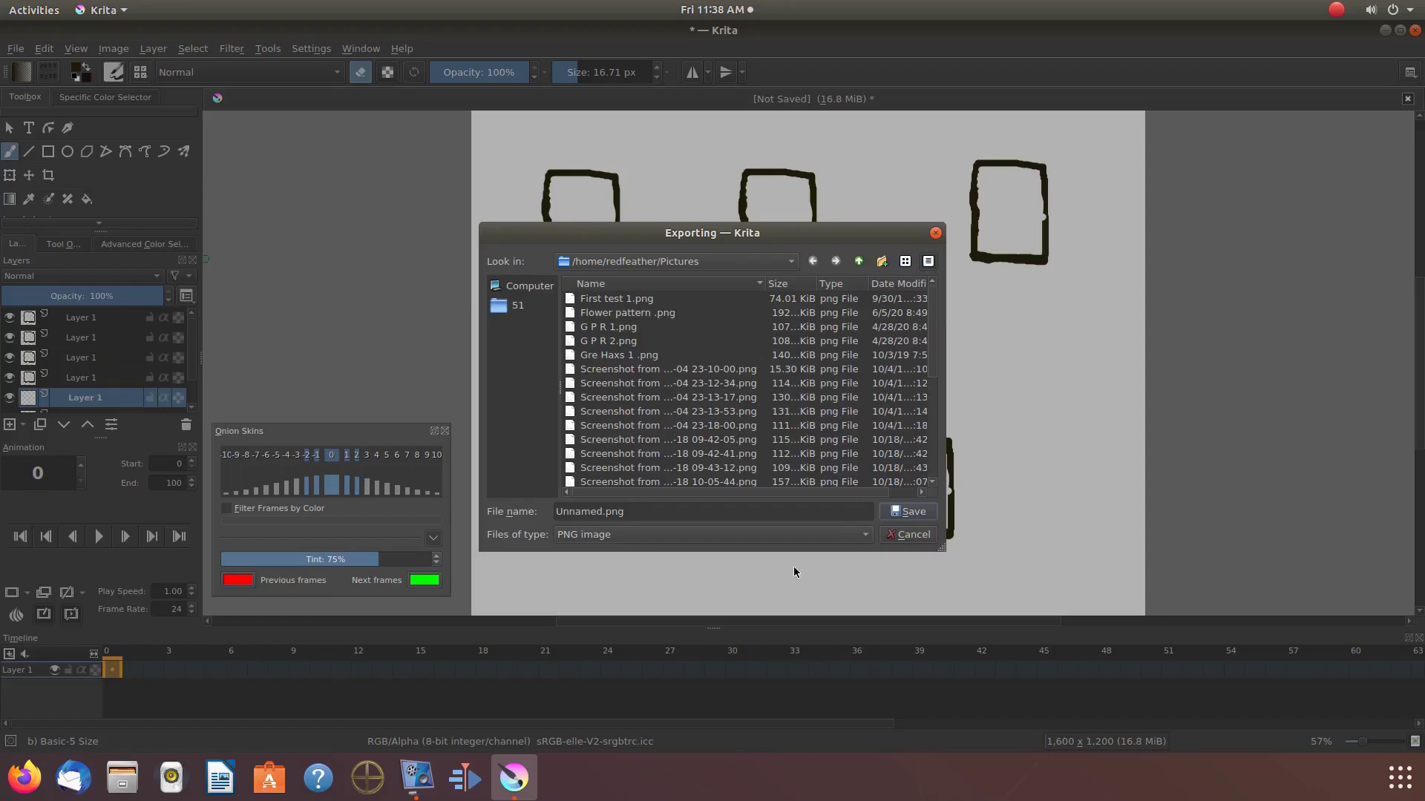
left_click(910, 538)
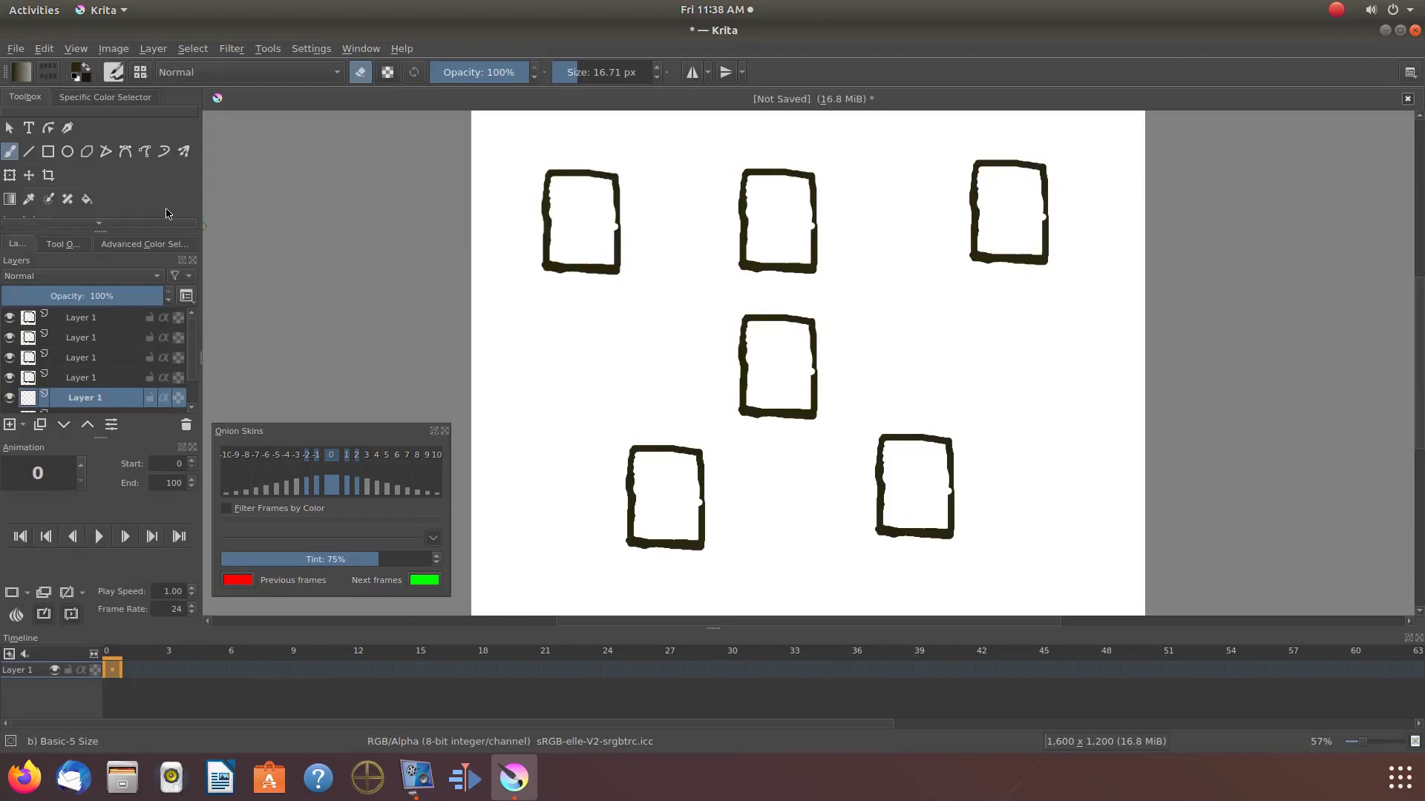
- Discard the boxes drawing and bring up the fill pattern list on the blank canvas
left_click(1407, 98)
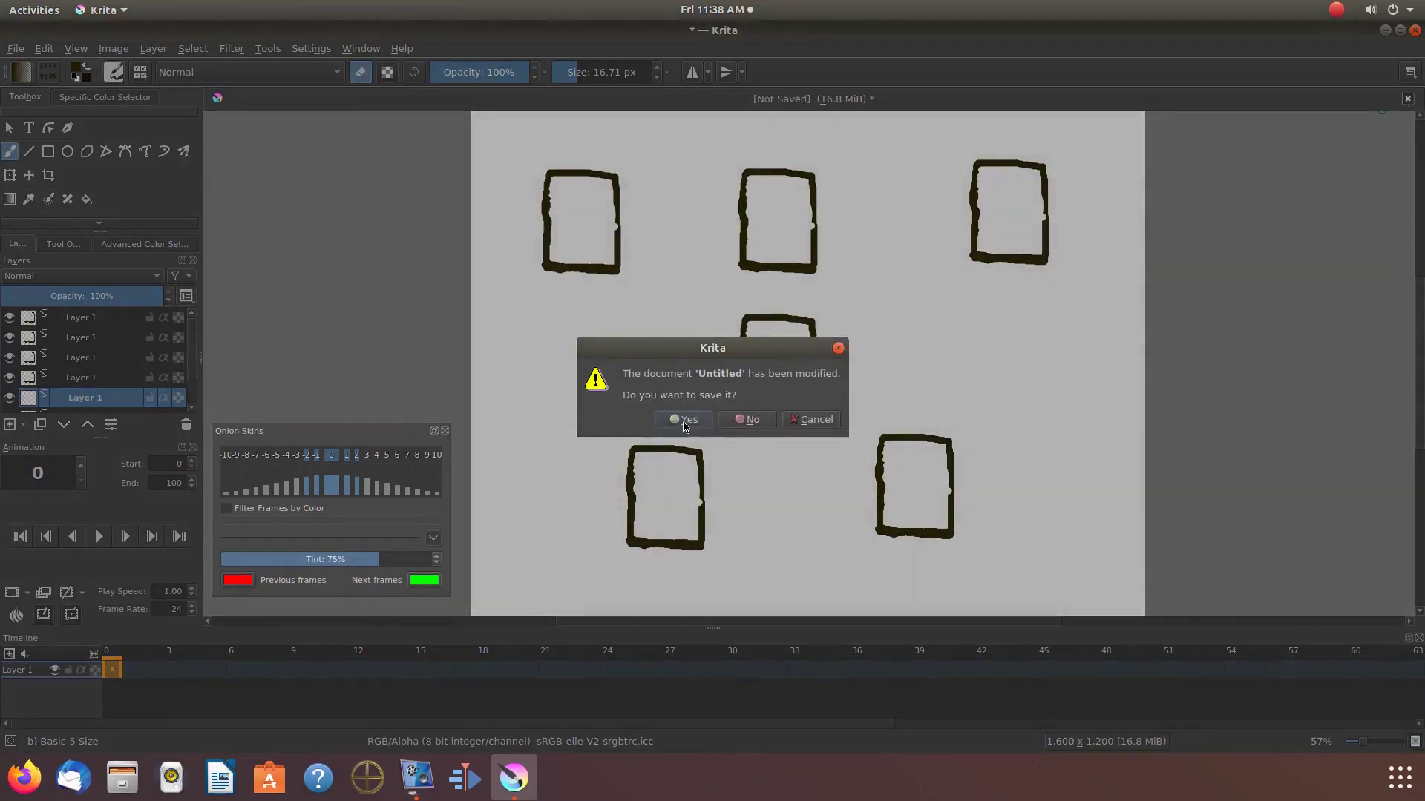
left_click(748, 420)
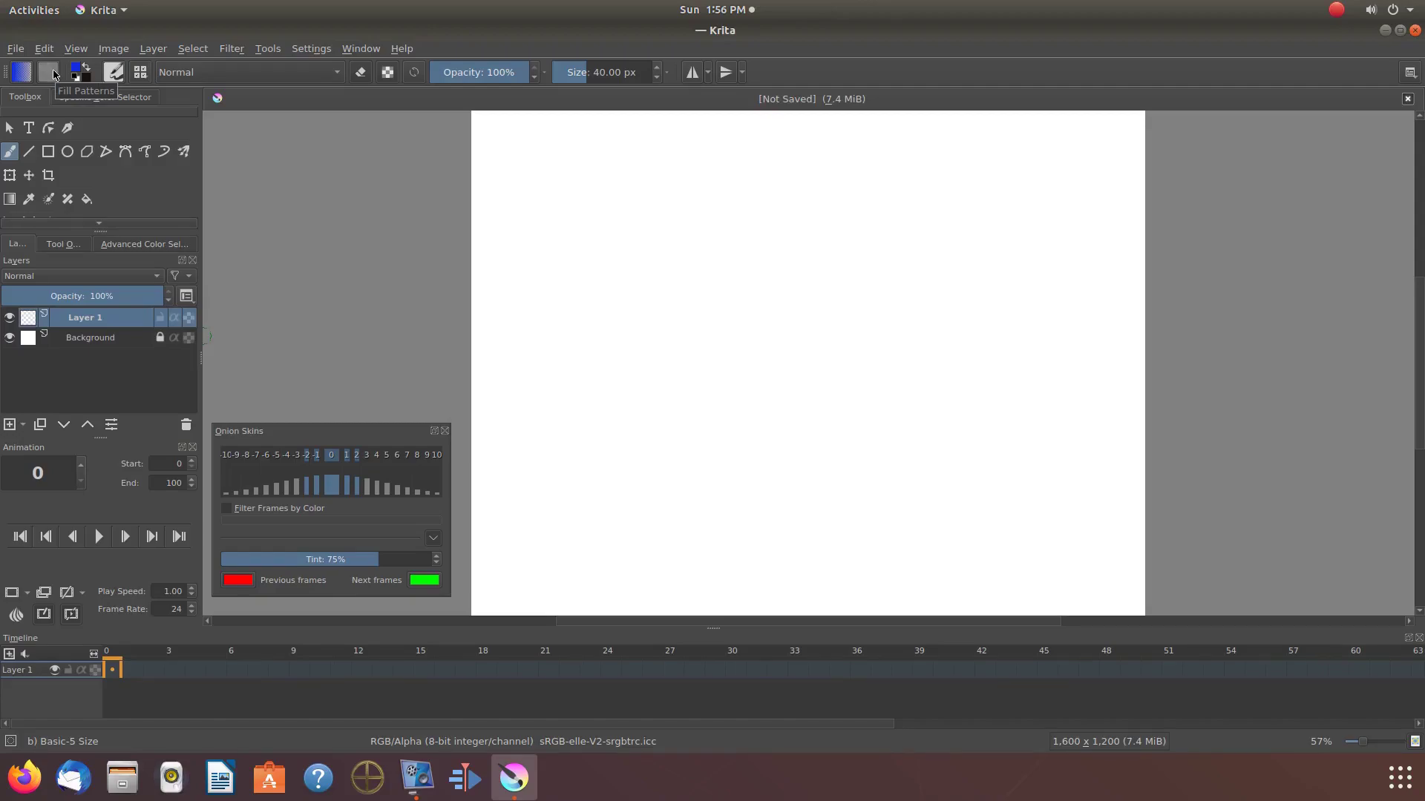
left_click(50, 72)
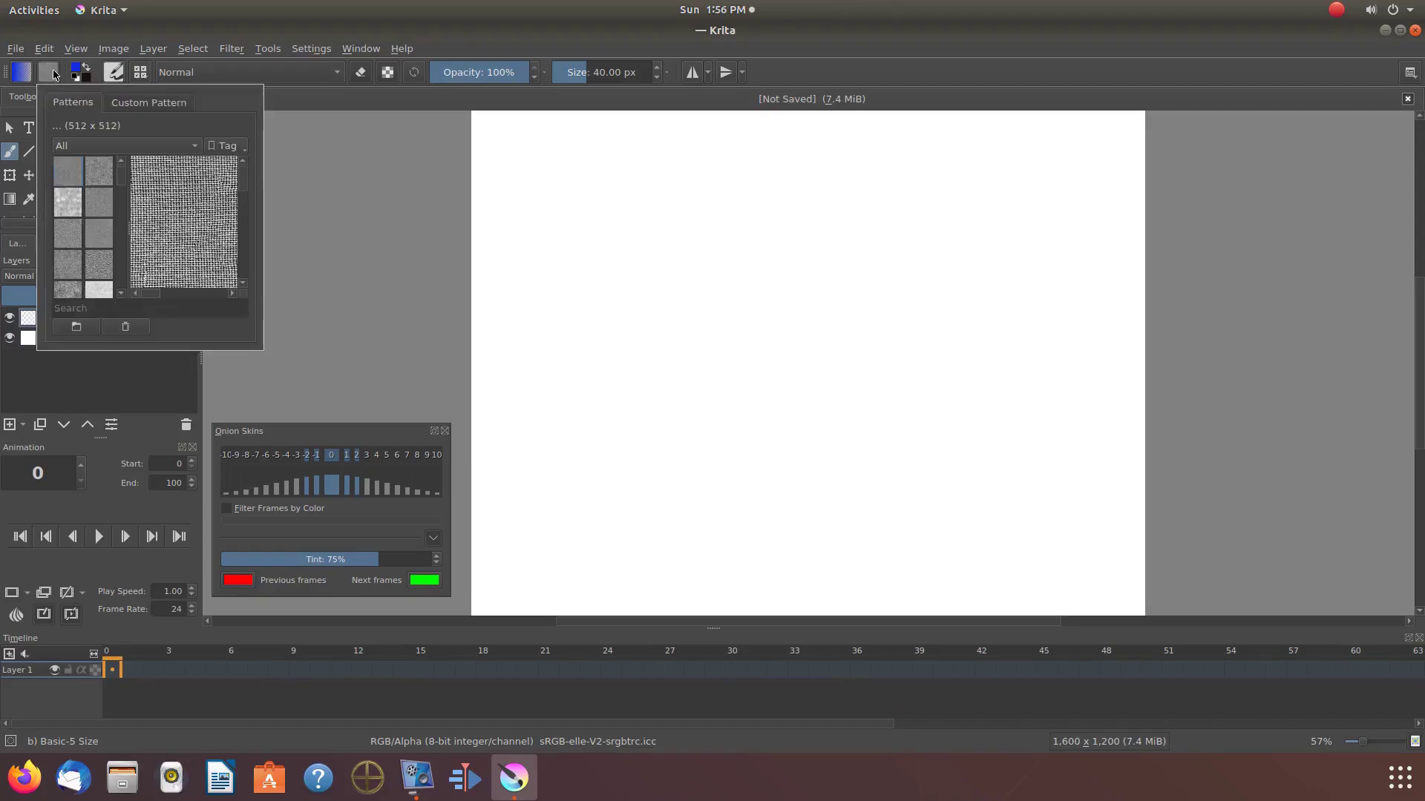
- Import the Flower pattern PNG as a new pattern and select Flower pattern 2
left_click(79, 329)
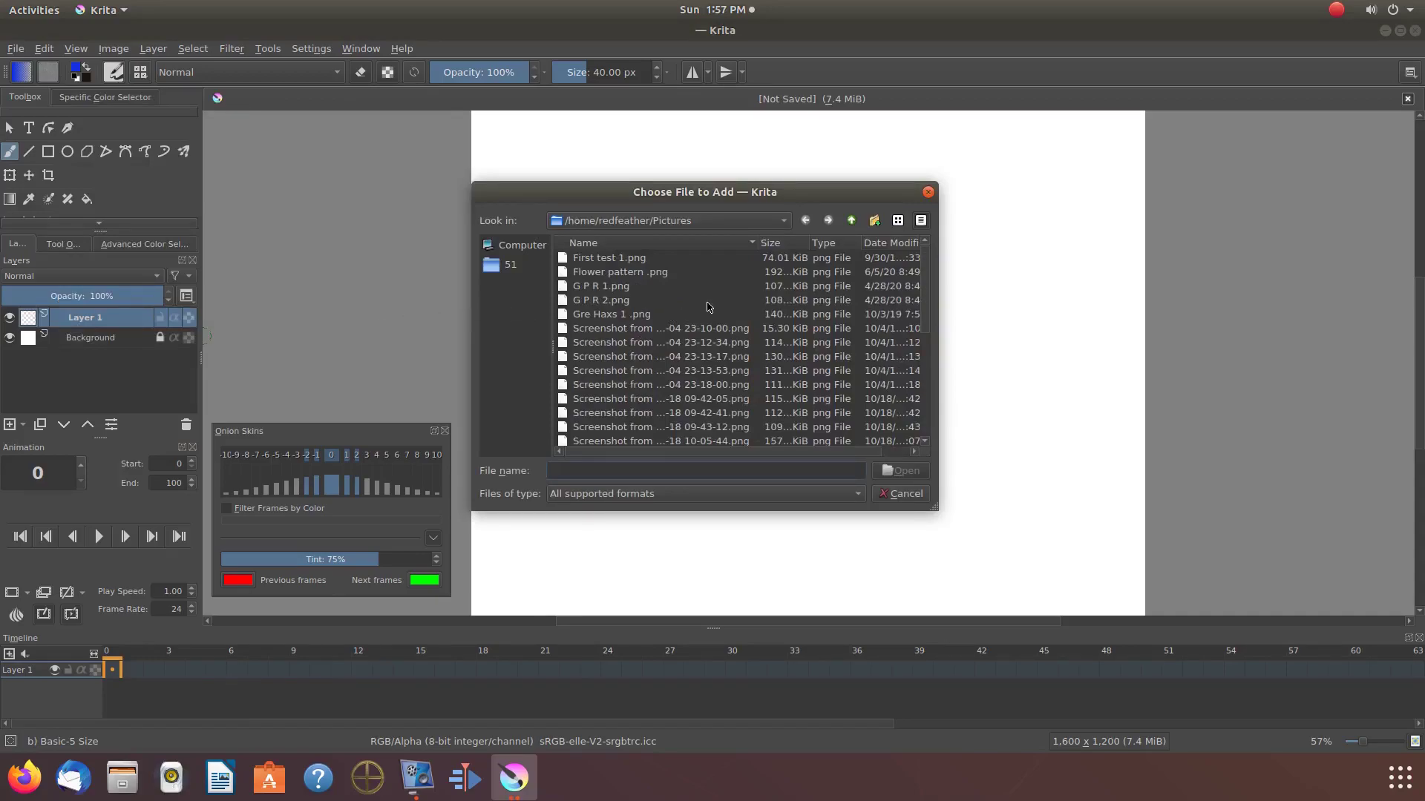
double_click(653, 272)
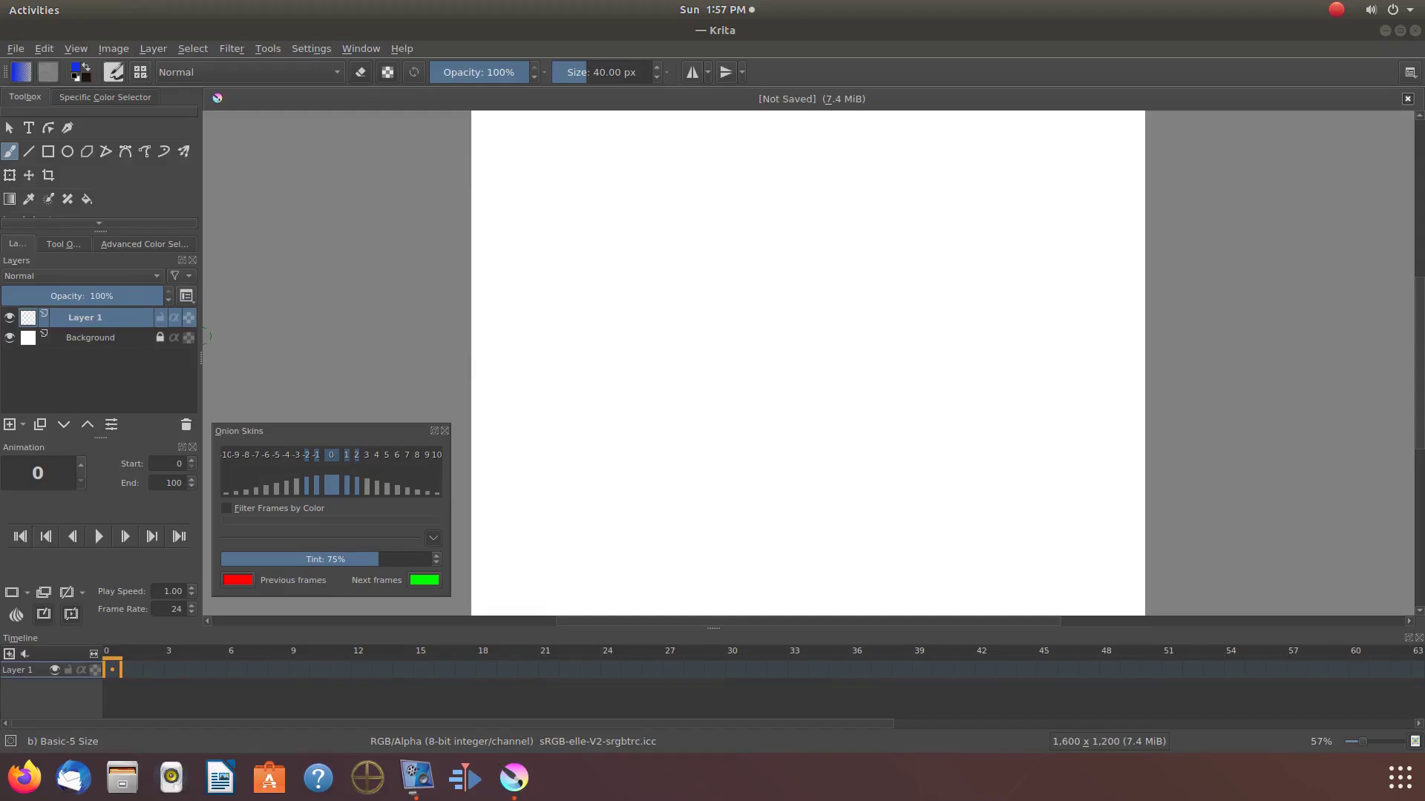
left_click(48, 77)
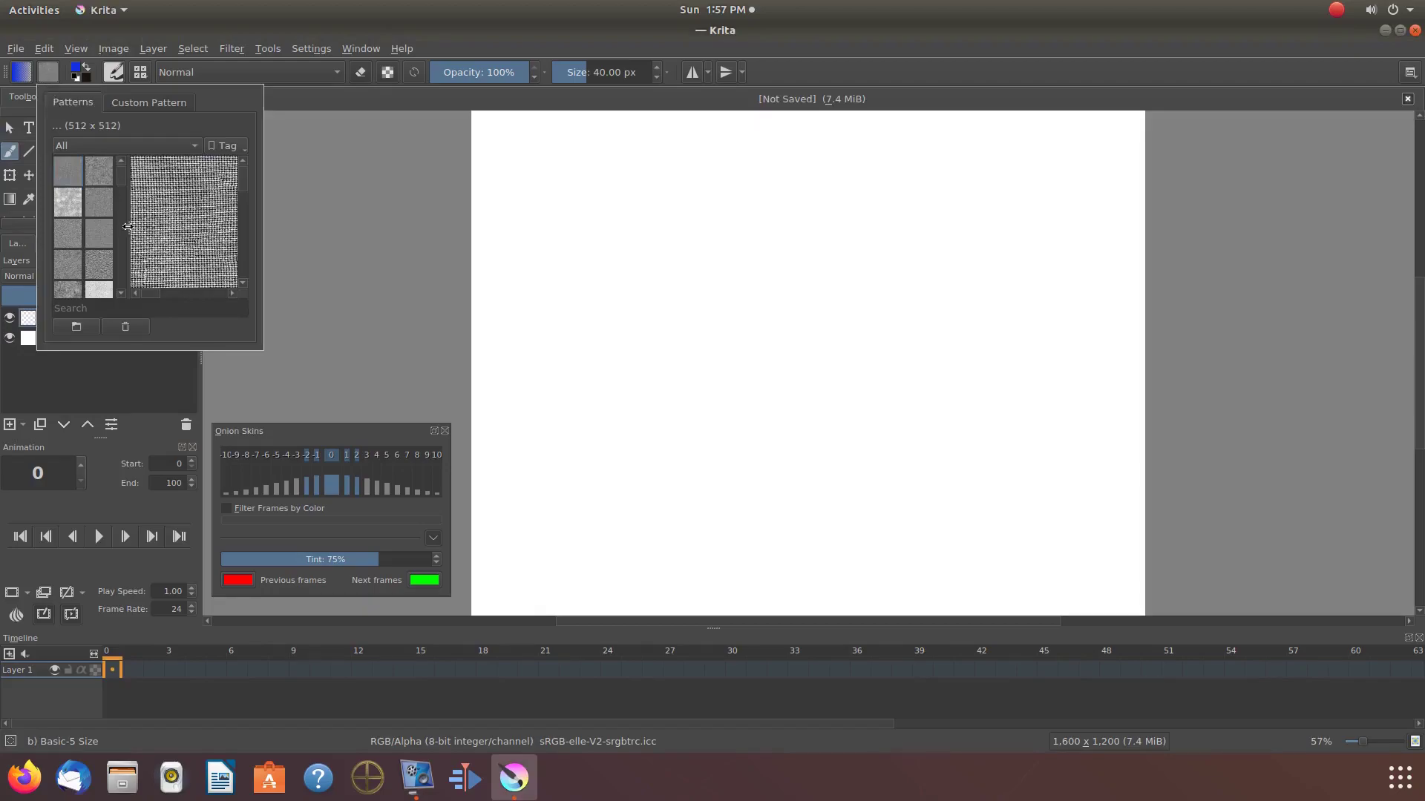
scroll(124, 234, "down", 5)
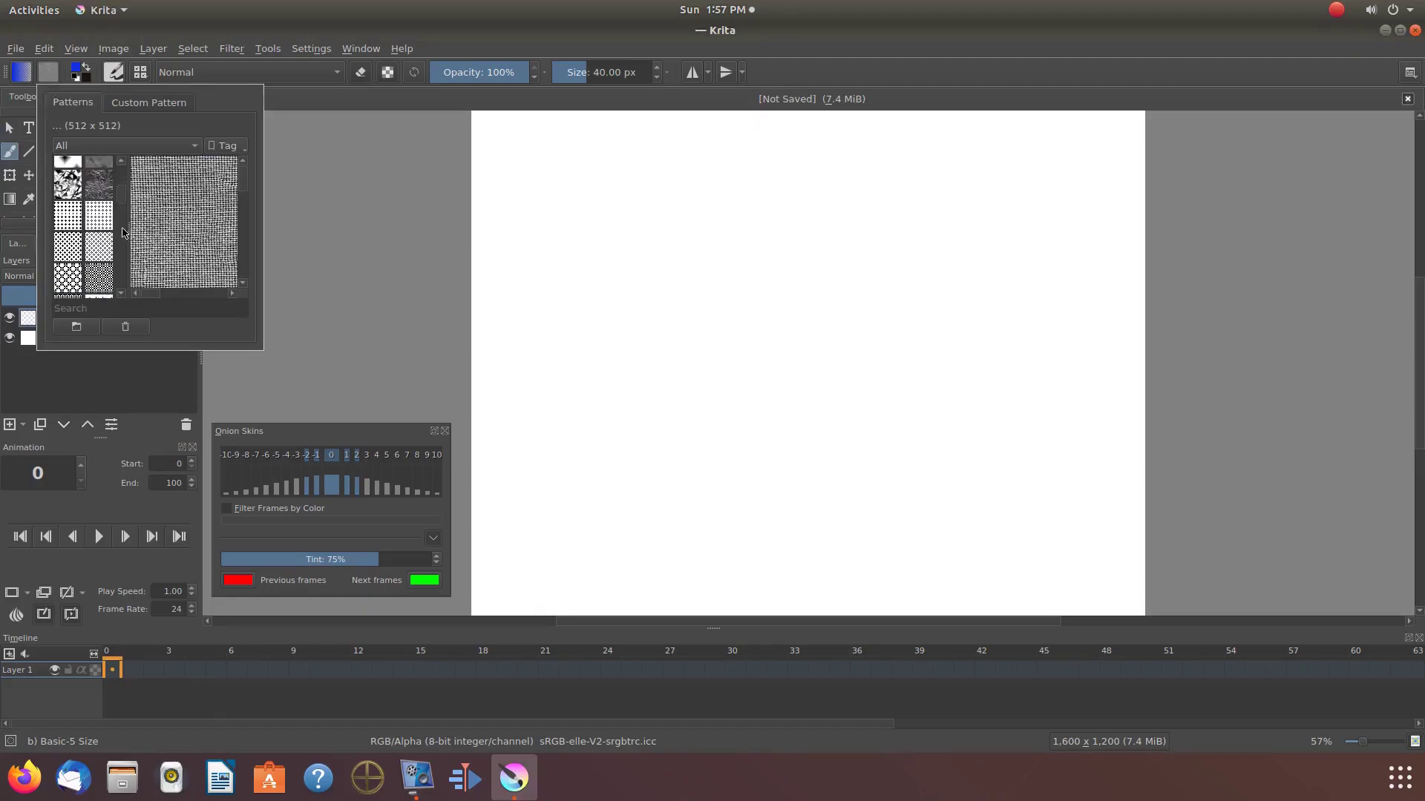
scroll(123, 232, "down", 5)
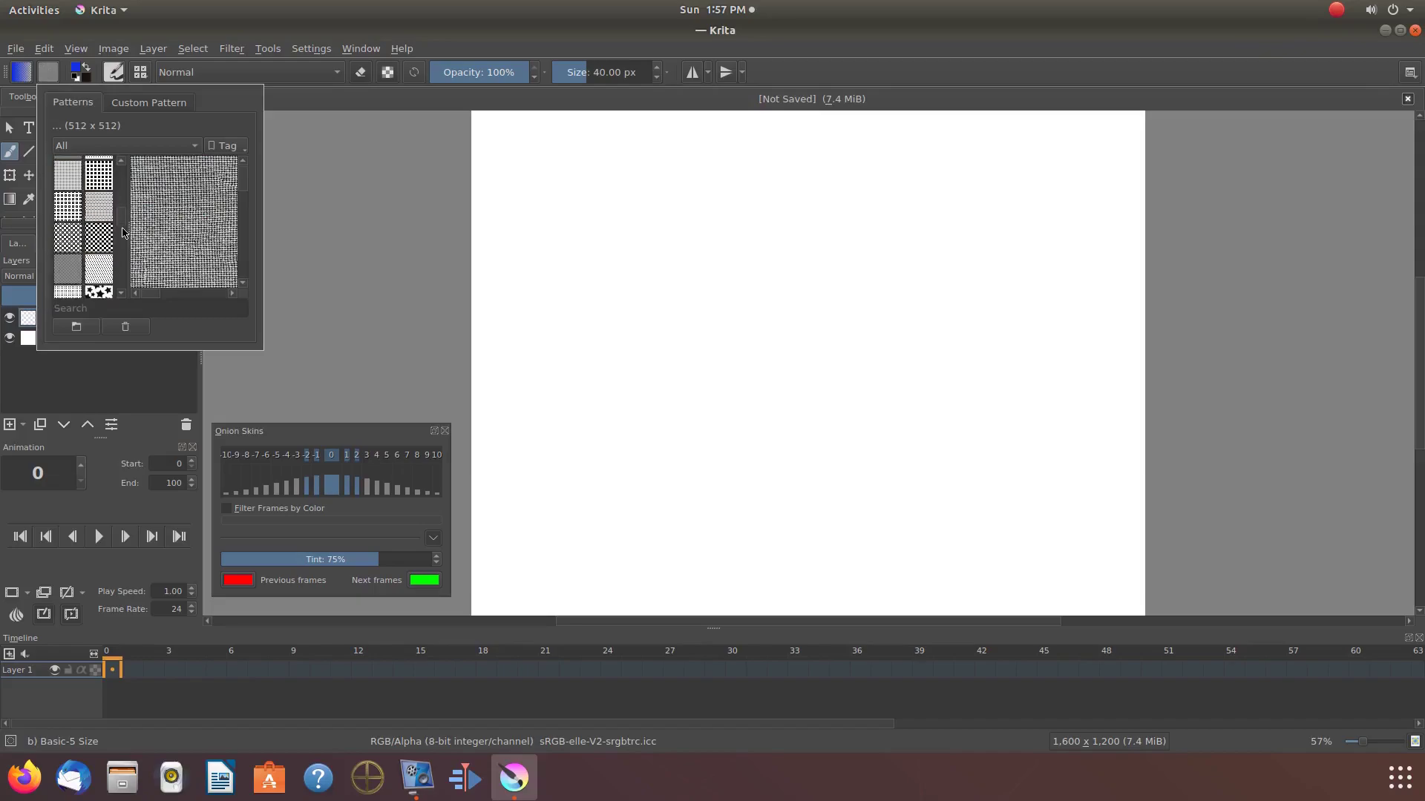
mouse_move(72, 282)
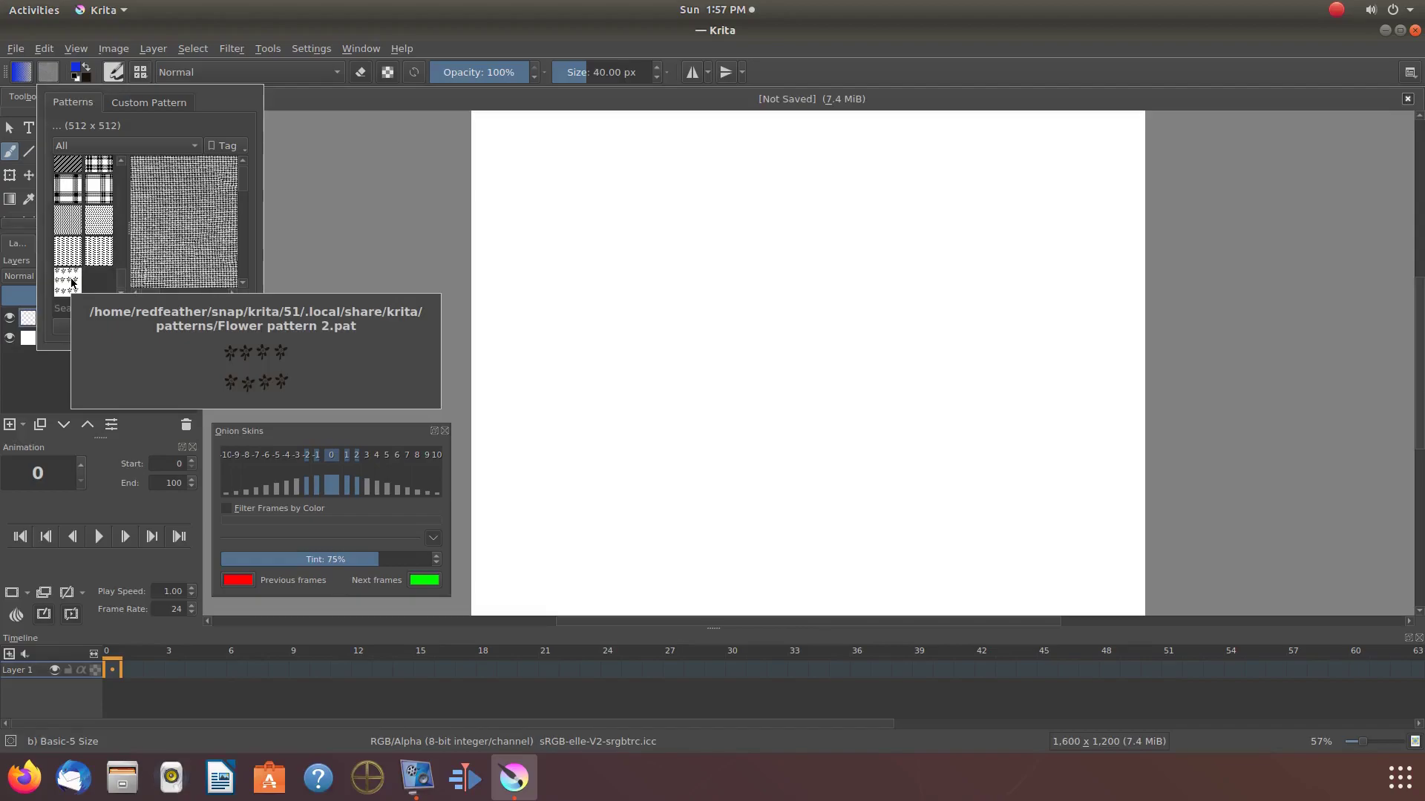
left_click(72, 282)
left_click_drag(180, 300, 211, 299)
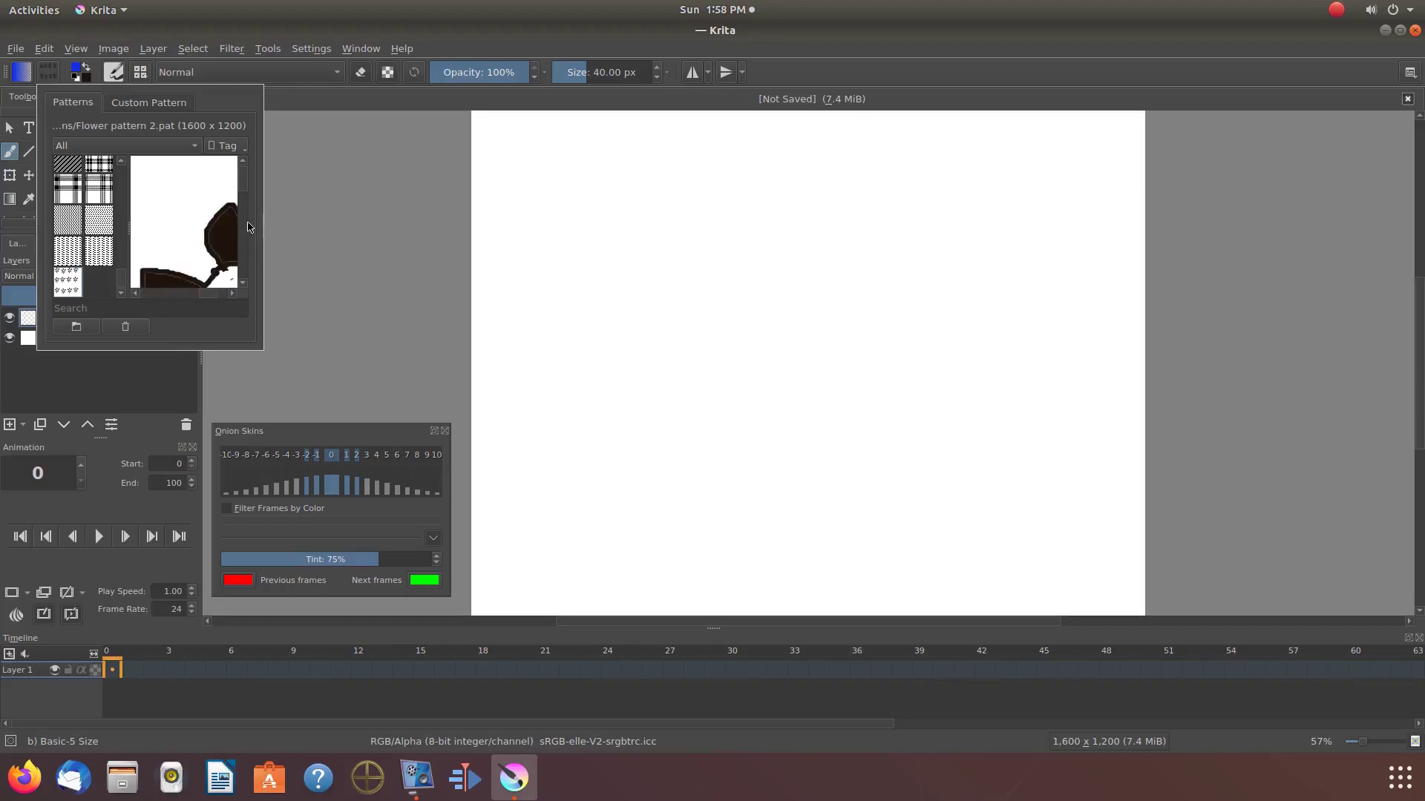
scroll(247, 225, "down", 3)
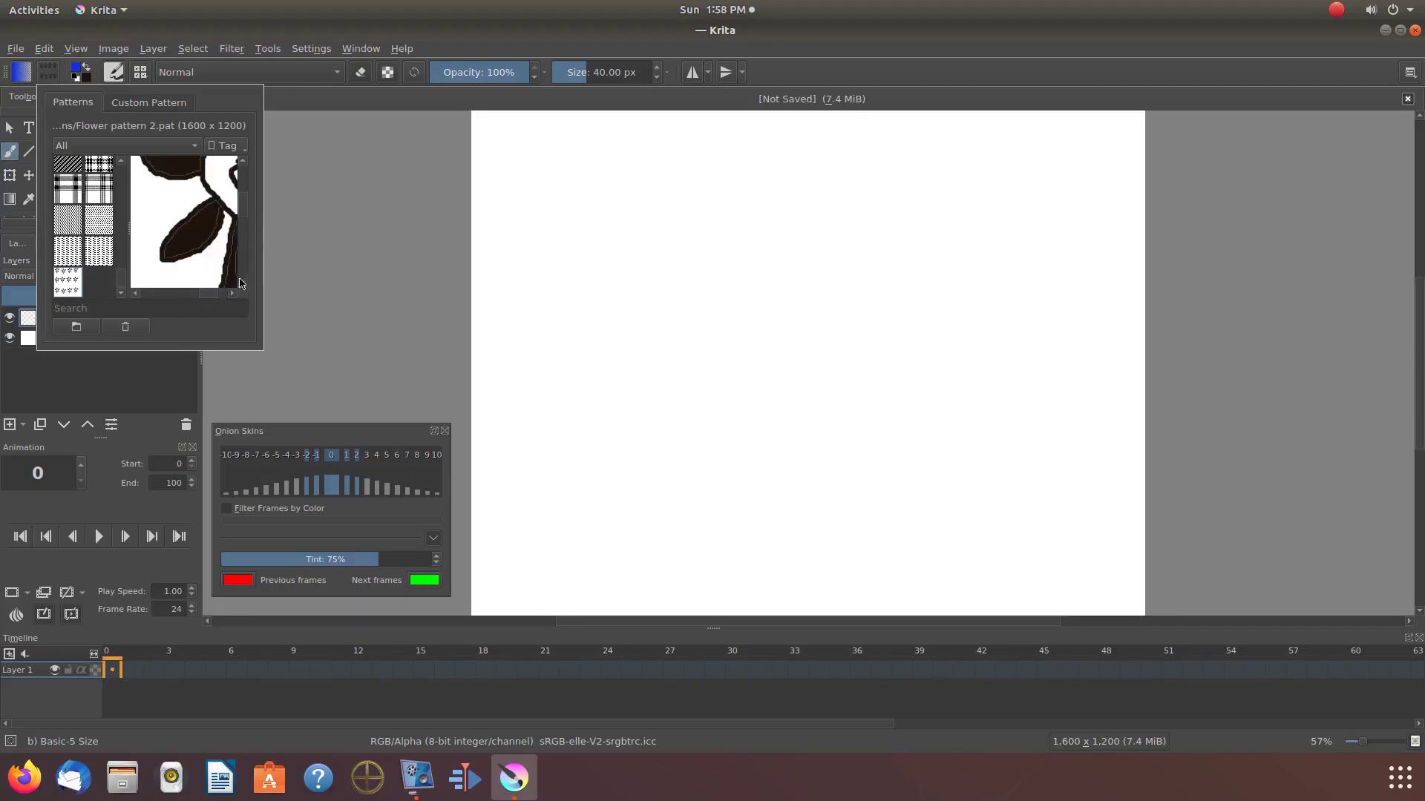
left_click_drag(206, 293, 213, 296)
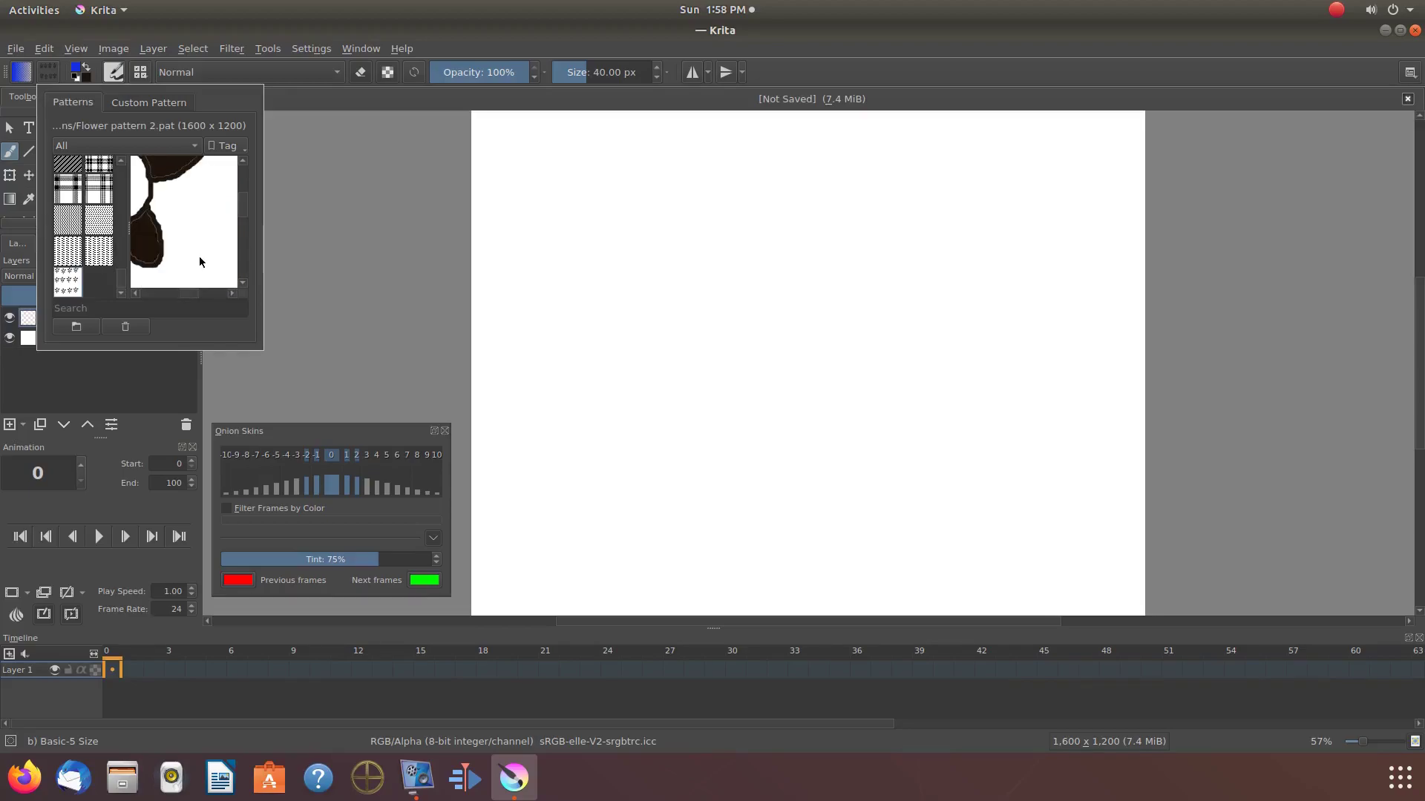
scroll(199, 262, "up", 3)
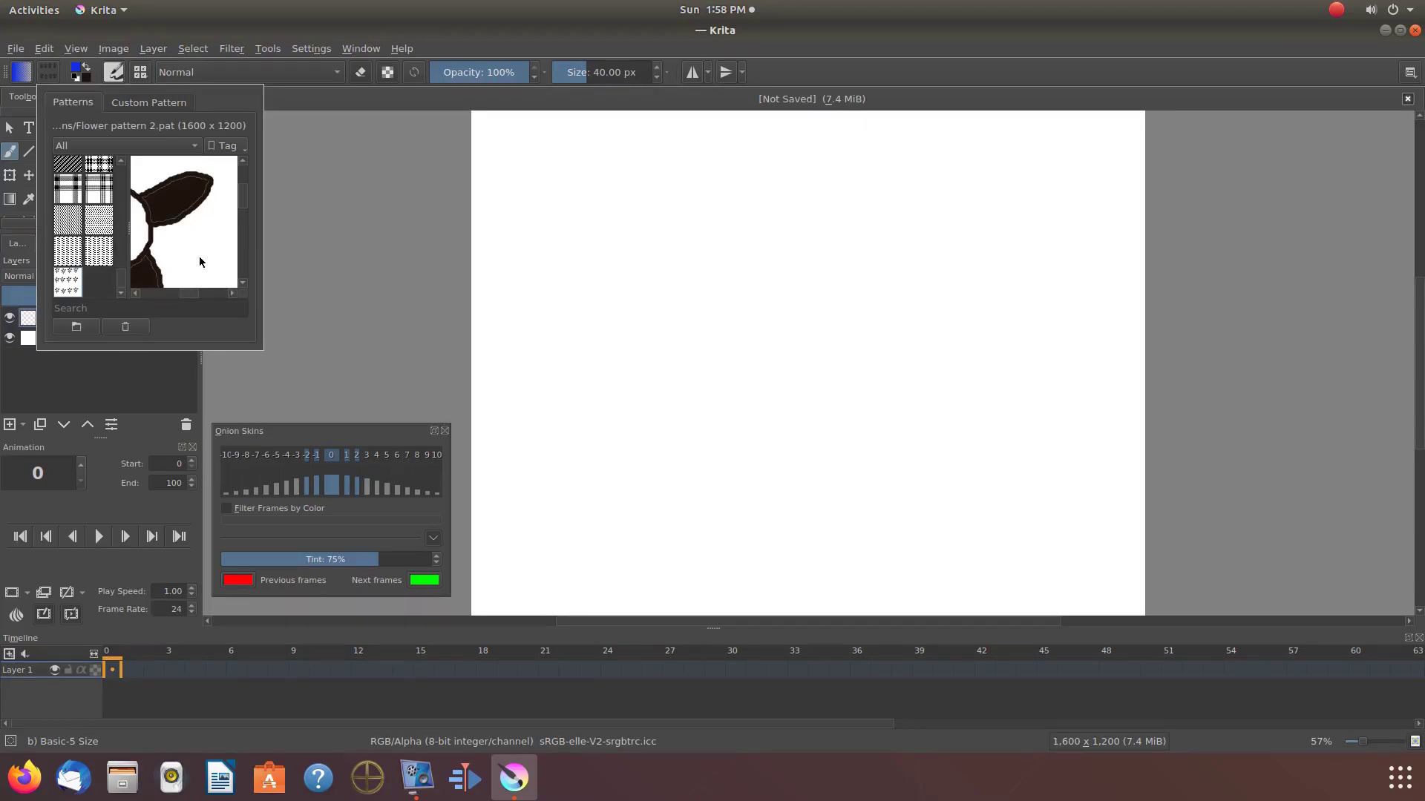
- Fill the canvas with Flower pattern 2 using the Fill tool with Use pattern enabled
left_click(170, 379)
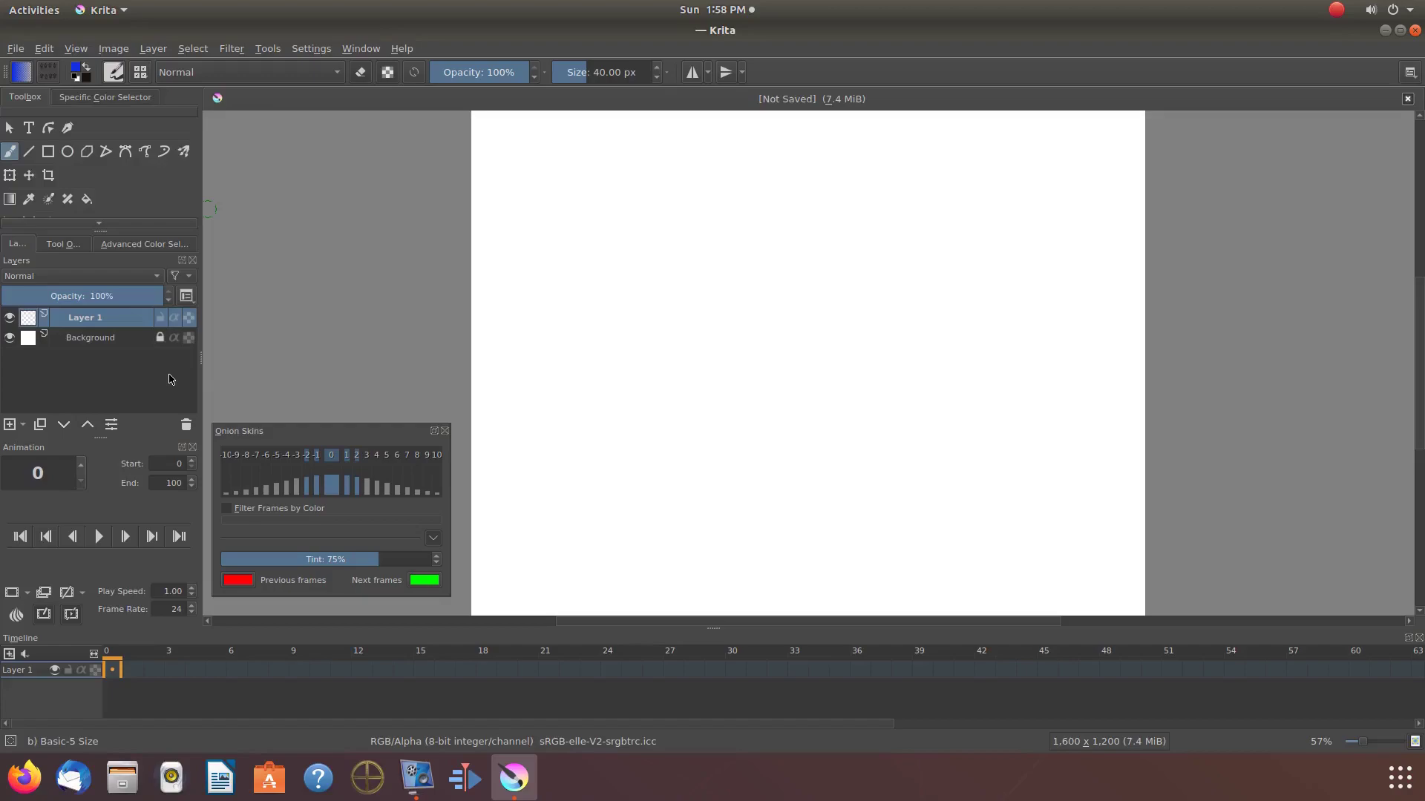
left_click(86, 200)
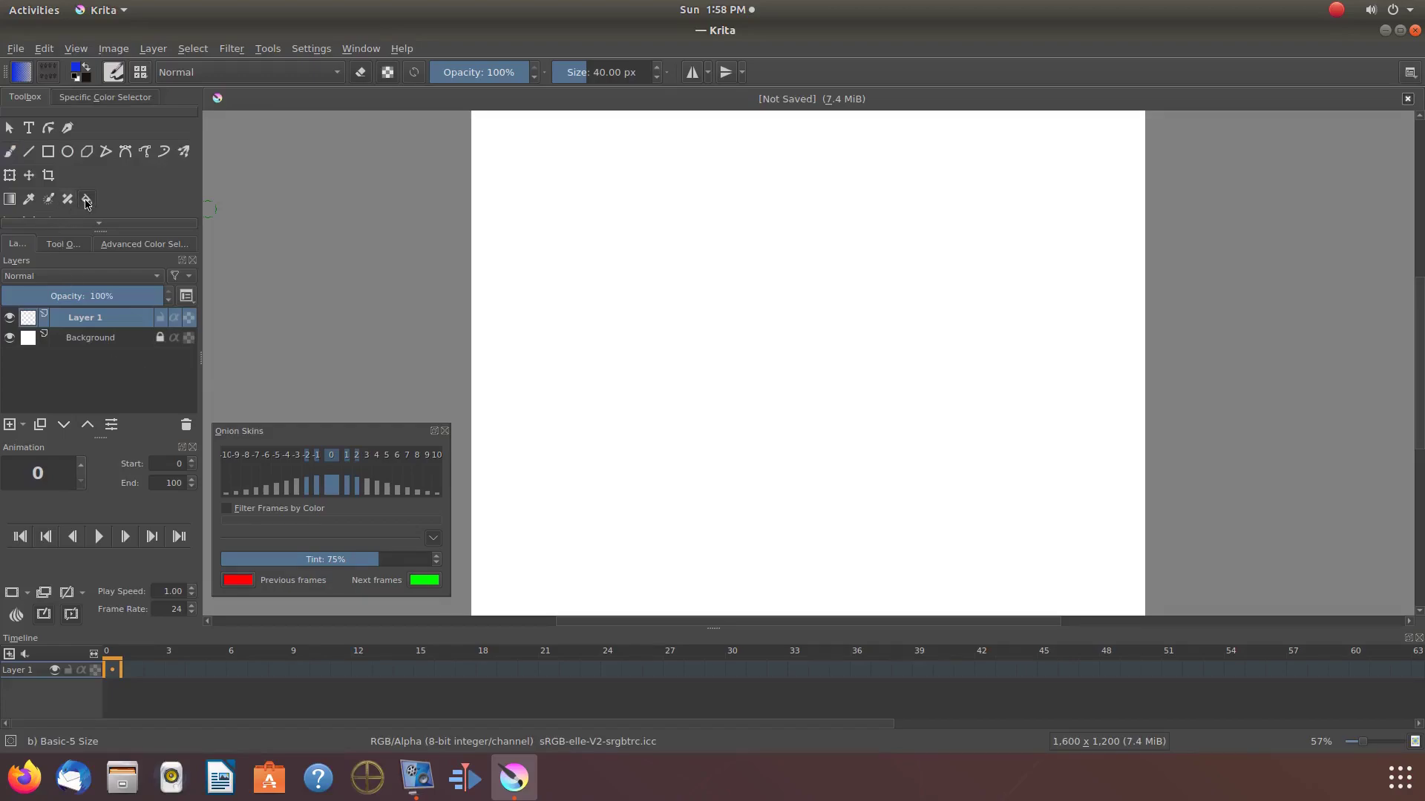
left_click(60, 246)
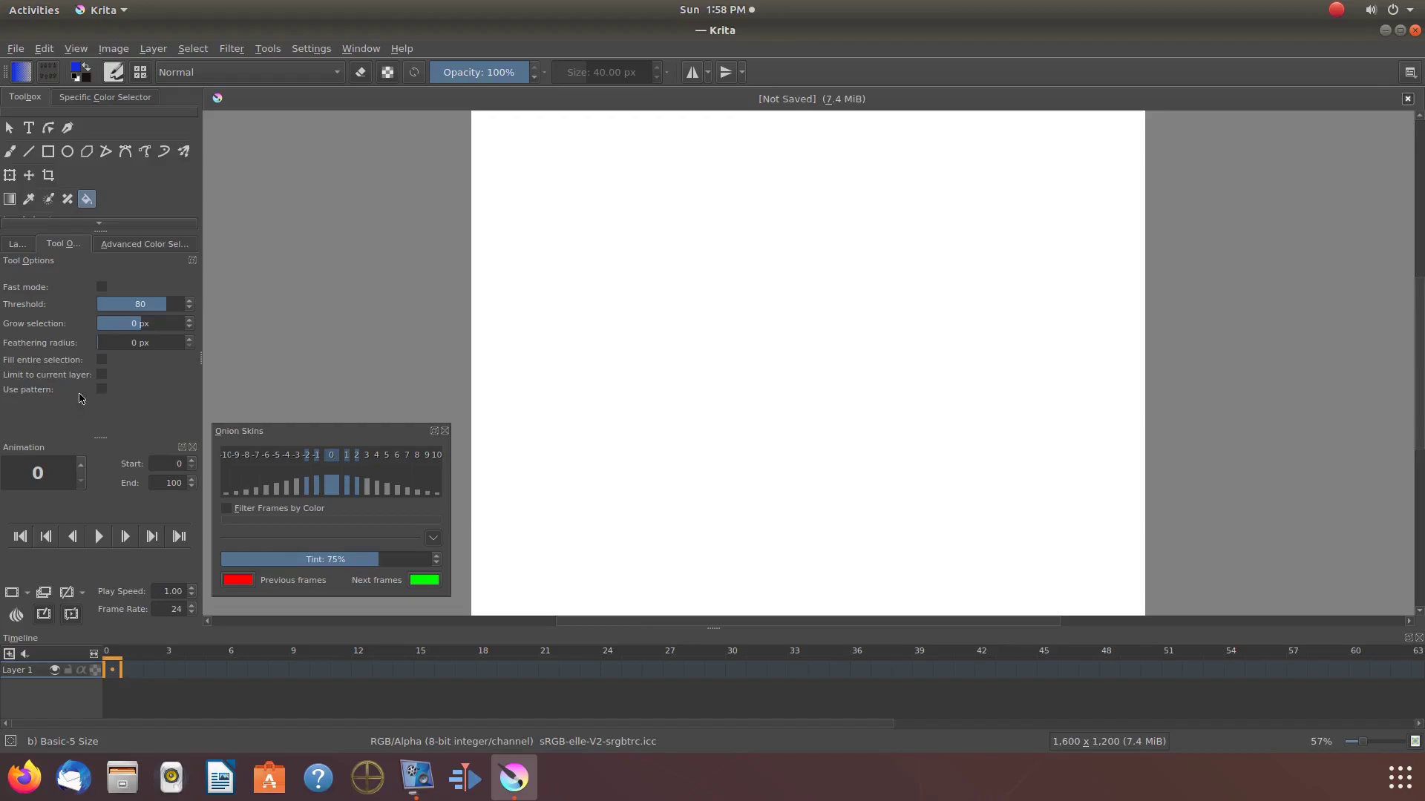
left_click(103, 390)
left_click(589, 307)
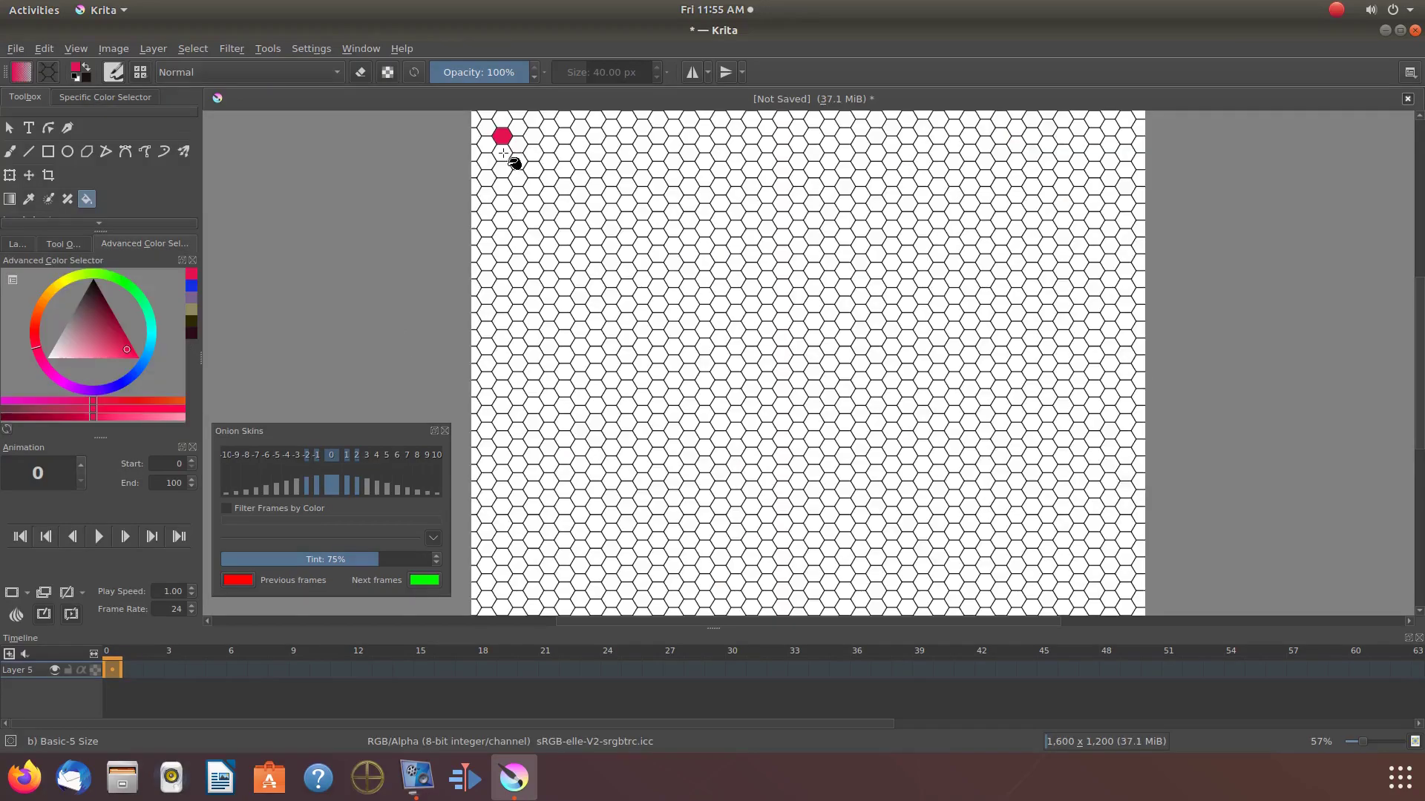
- Fill the eight hexagons of the R's left column red
left_click(503, 152)
left_click(502, 170)
left_click(502, 186)
left_click(503, 204)
left_click(504, 220)
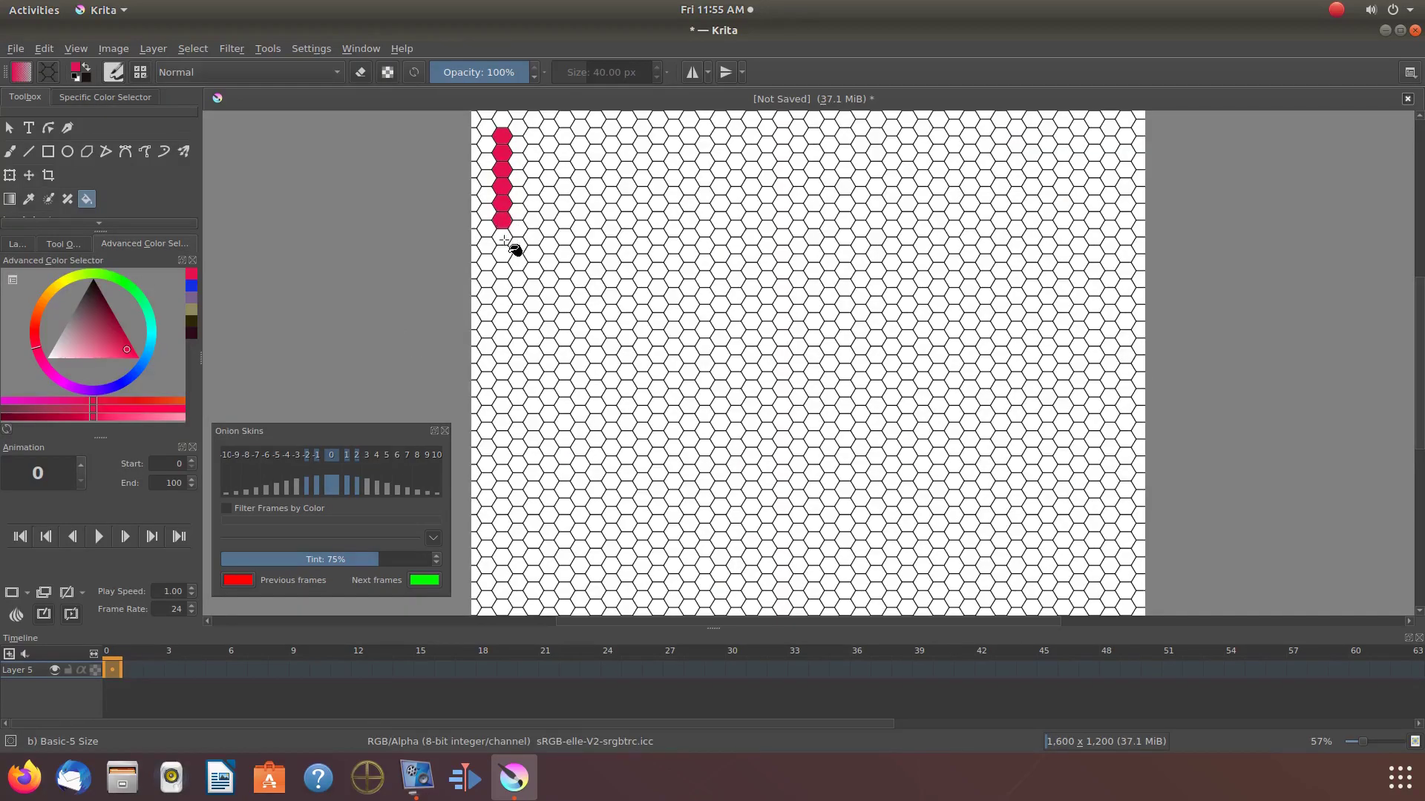
left_click(504, 237)
left_click(504, 254)
left_click(503, 272)
- Switch to blue and fill the second column of hexagons beside it
left_click(191, 287)
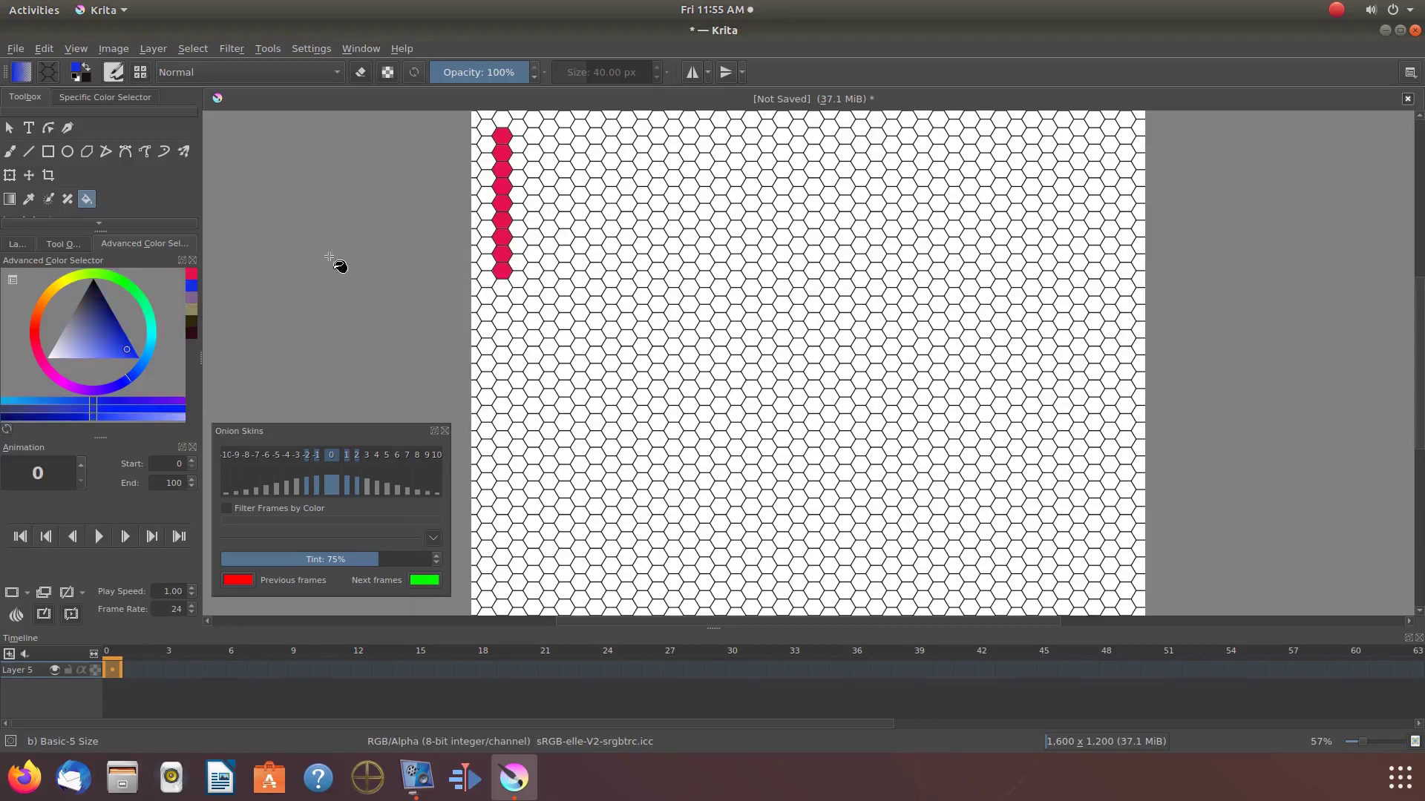
left_click(517, 144)
left_click(517, 160)
left_click(518, 177)
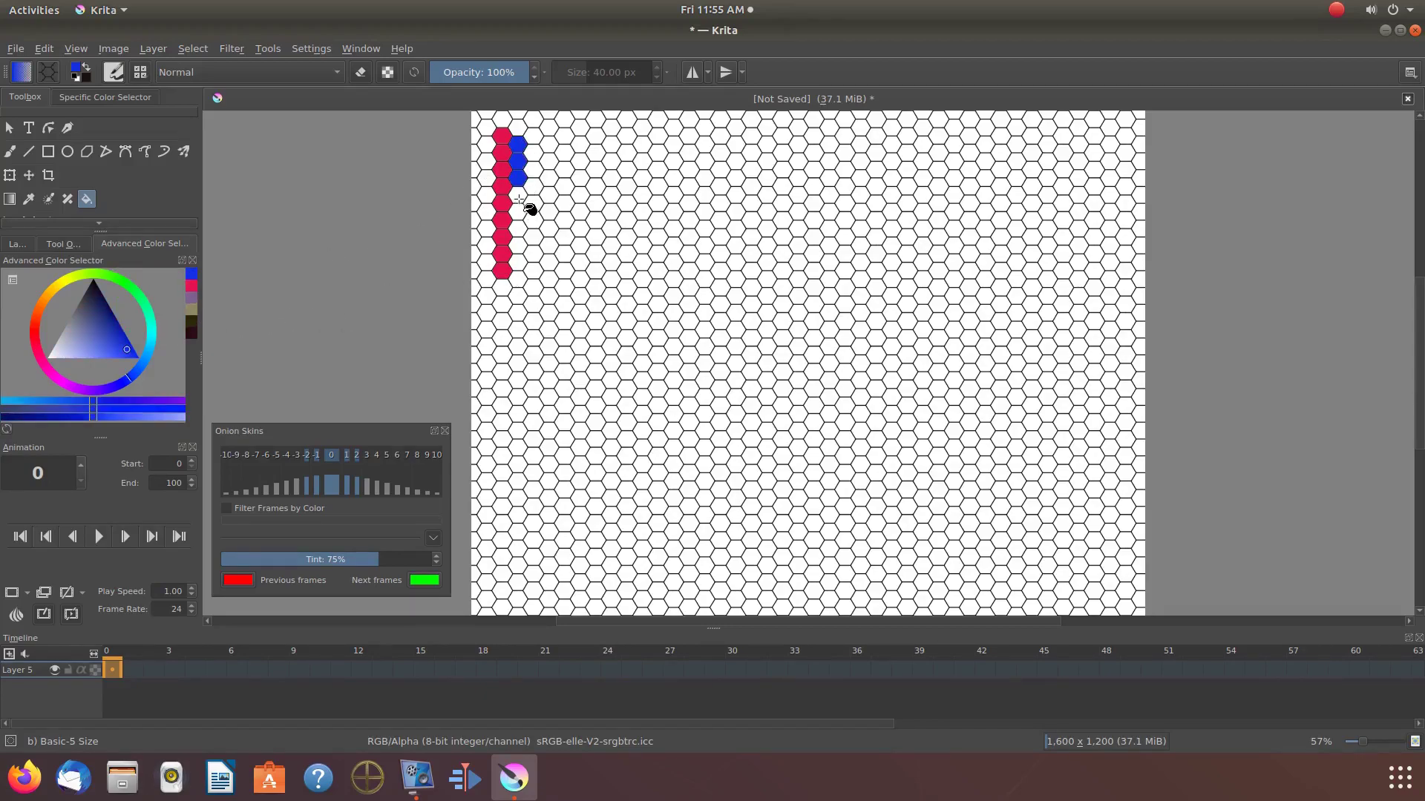
left_click(518, 195)
left_click(518, 212)
left_click(518, 228)
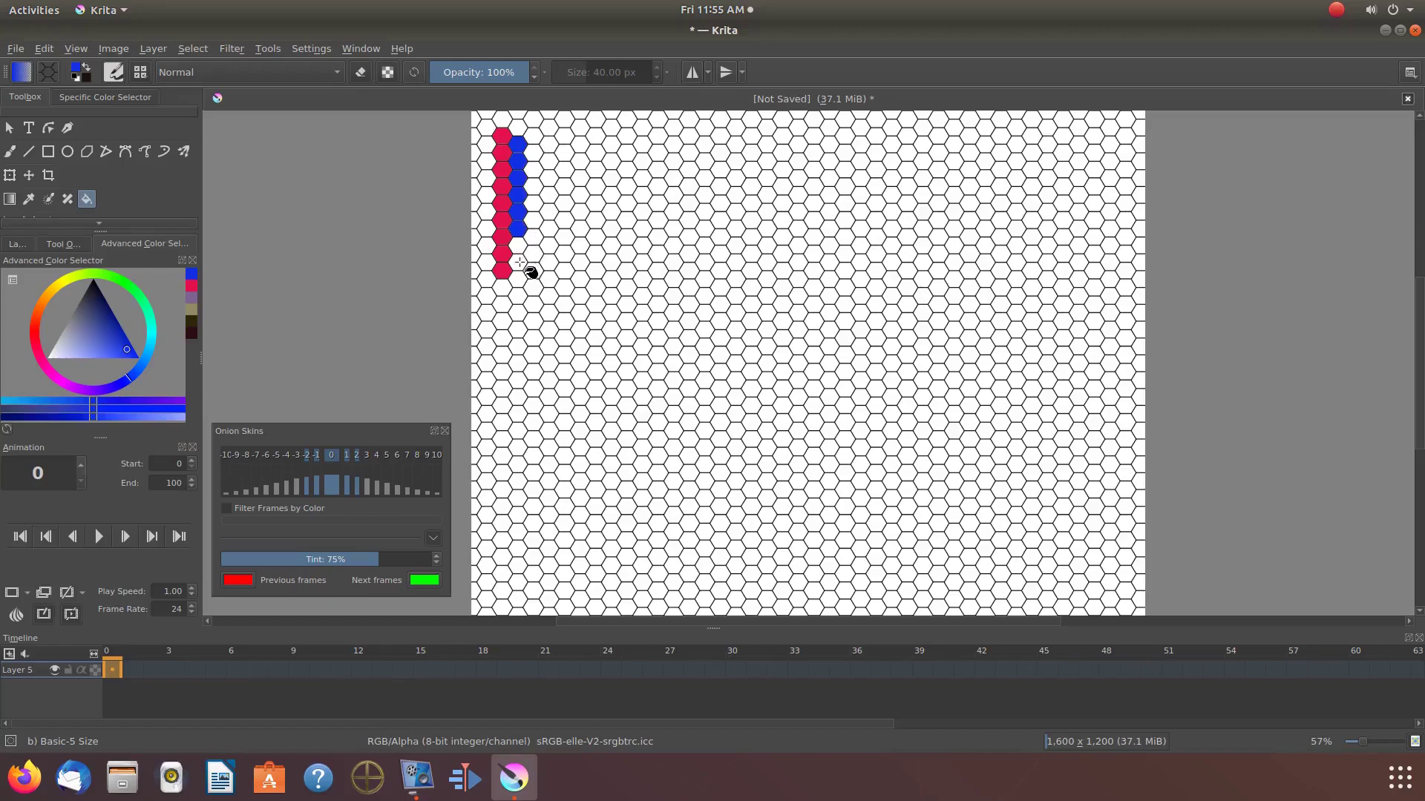
left_click(518, 262)
left_click(518, 246)
- Switch back to red and fill hexagons forming the R's curved bowl
left_click(193, 287)
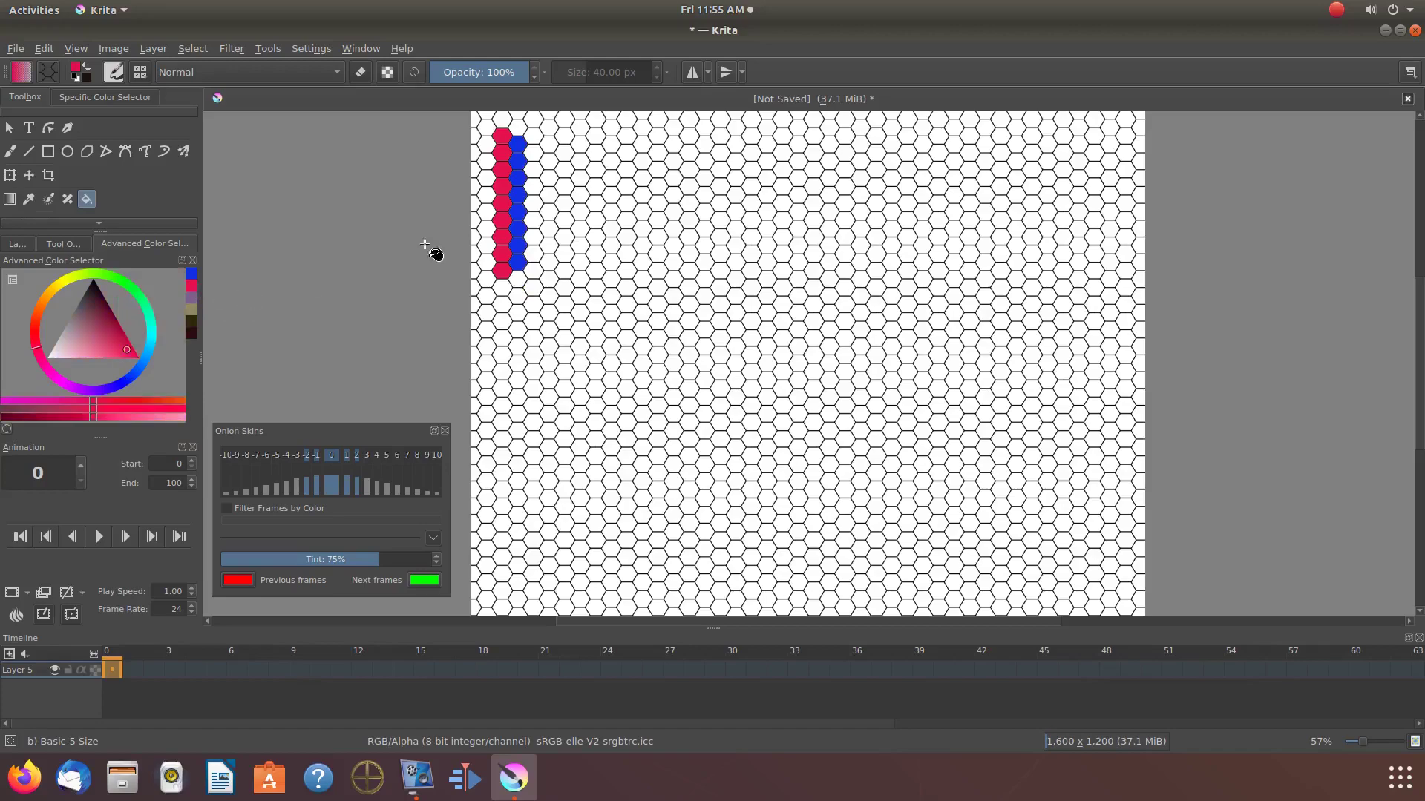
left_click(533, 136)
left_click(567, 138)
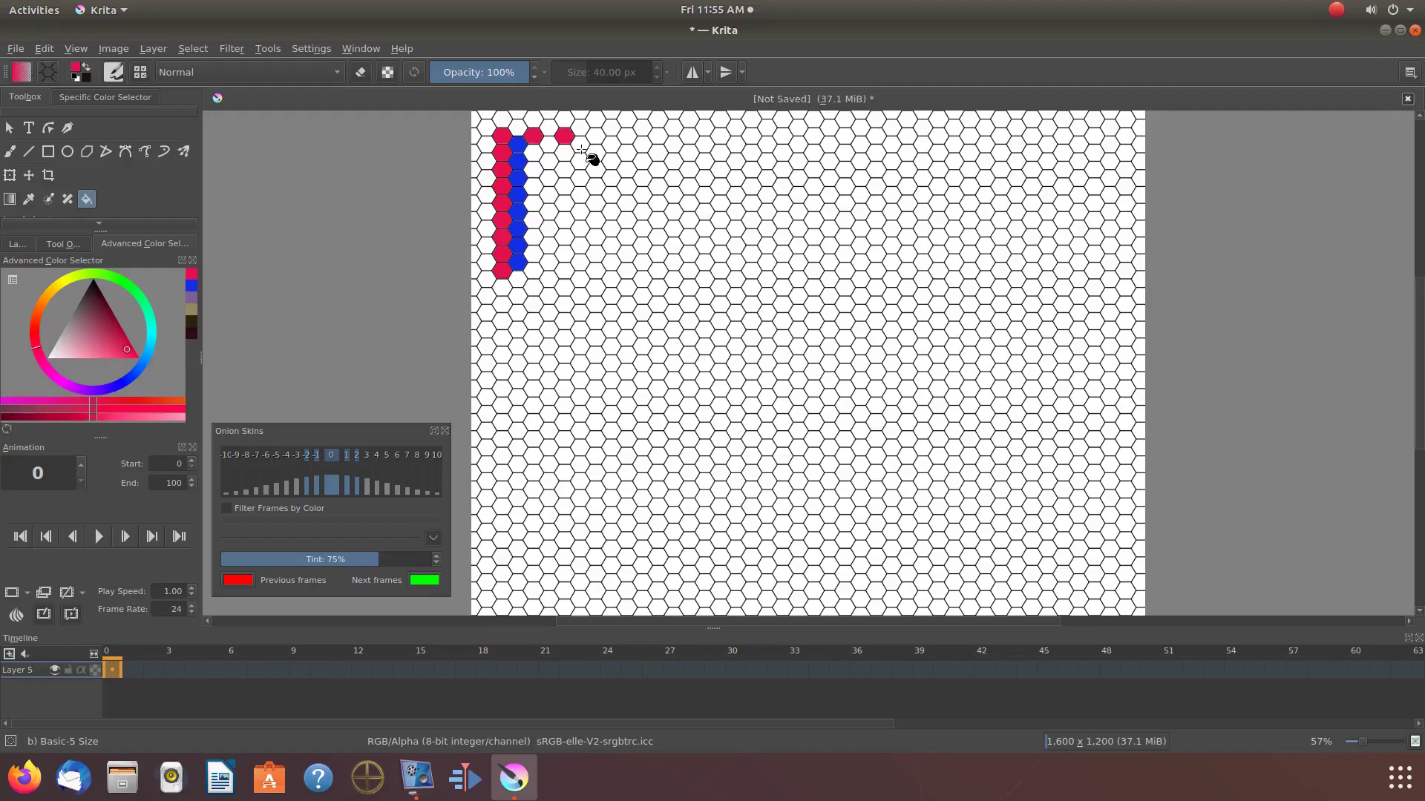
left_click(581, 147)
left_click(596, 155)
left_click(597, 171)
left_click(579, 179)
left_click(562, 186)
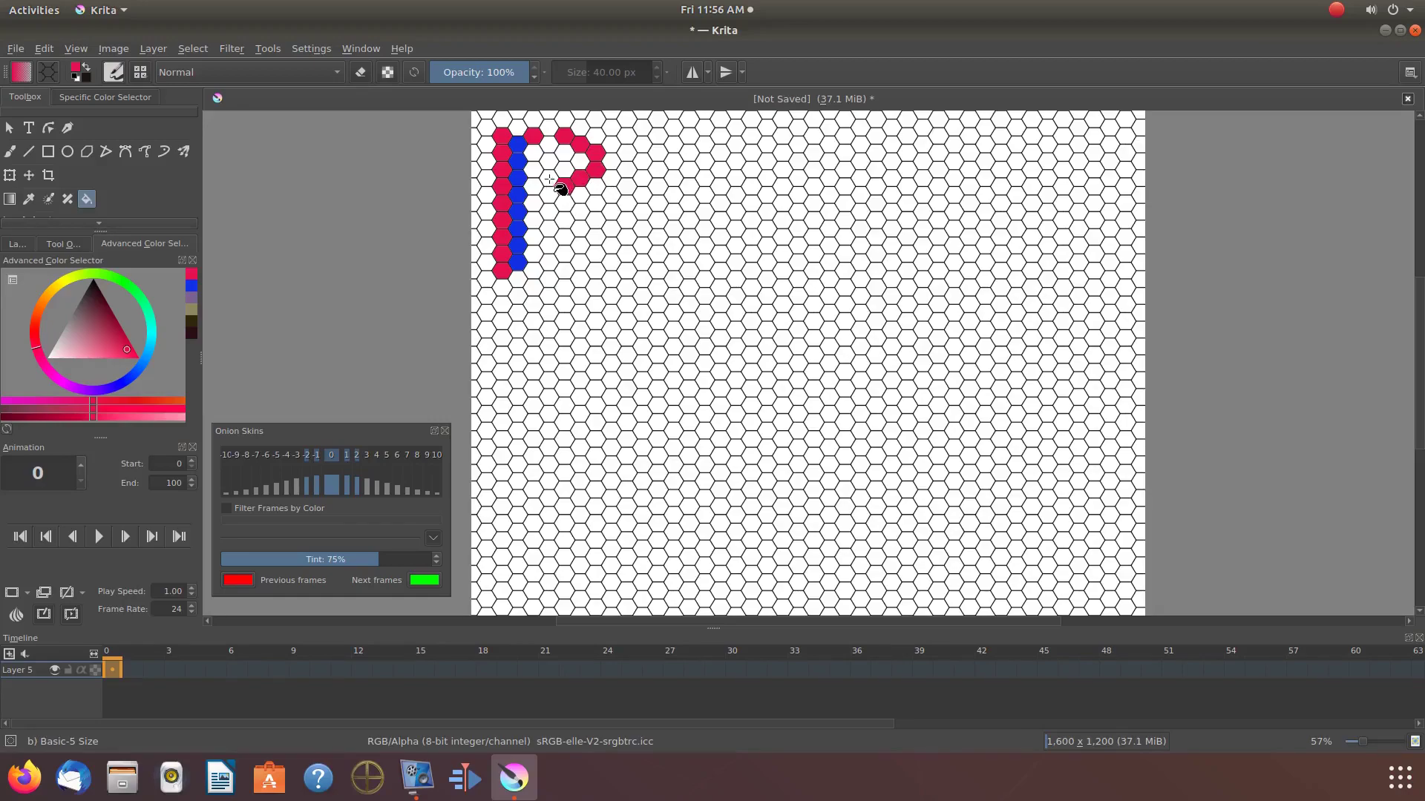
left_click(533, 169)
left_click(549, 178)
- Fill a diagonal line of red hexagons for the R's leg
left_click(549, 194)
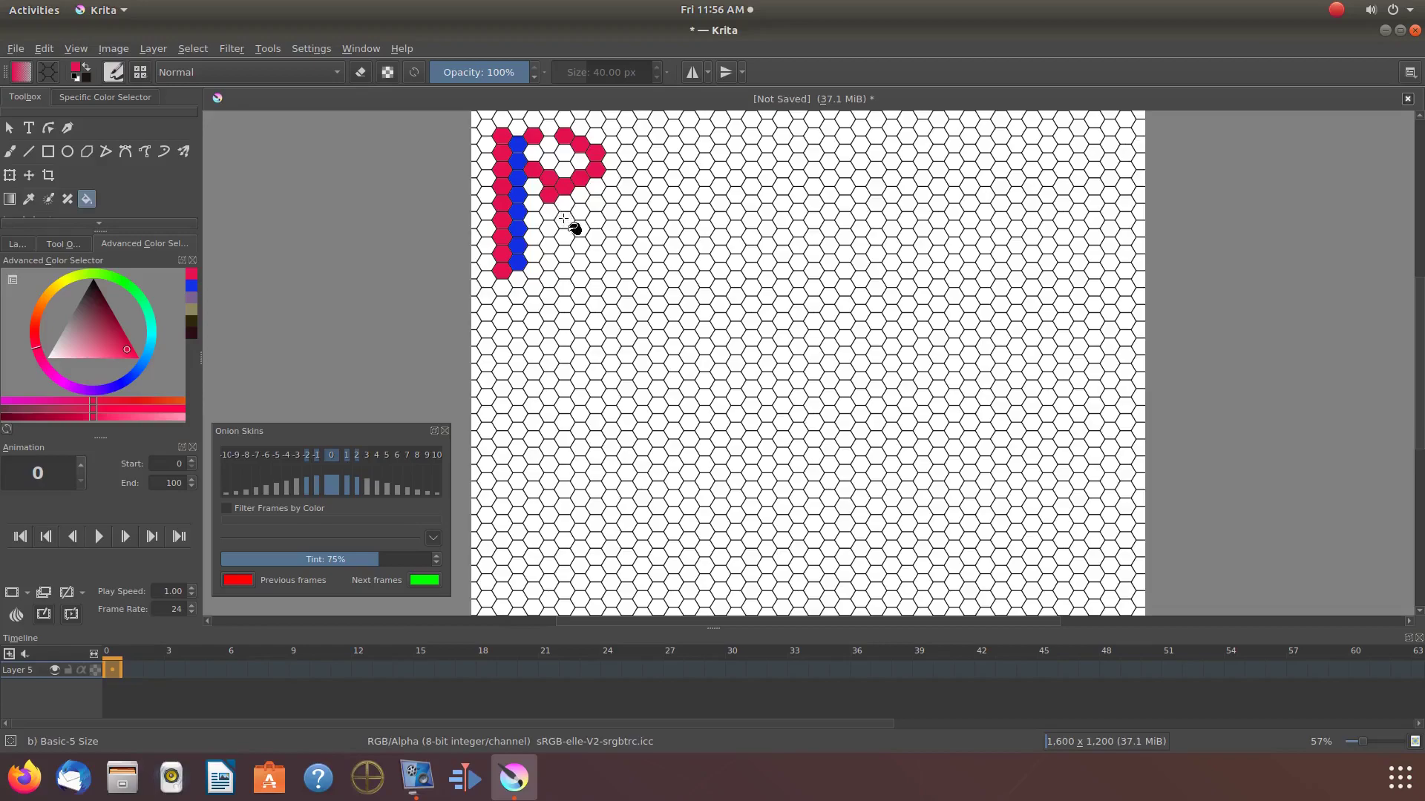
left_click(563, 217)
left_click(579, 244)
left_click(596, 273)
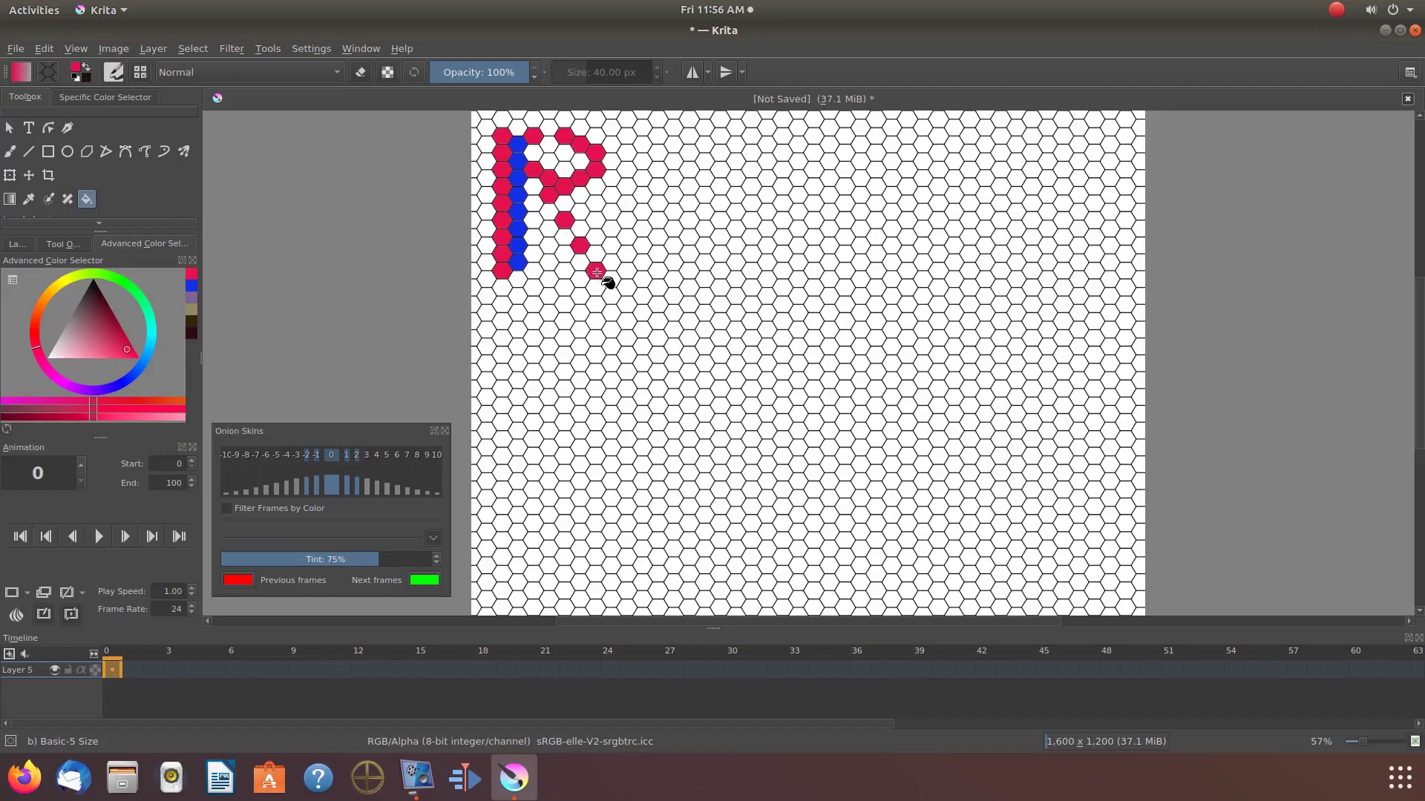
- Switch to blue and fill top-row, under-bowl and leg hexagons to complete the R
left_click(191, 286)
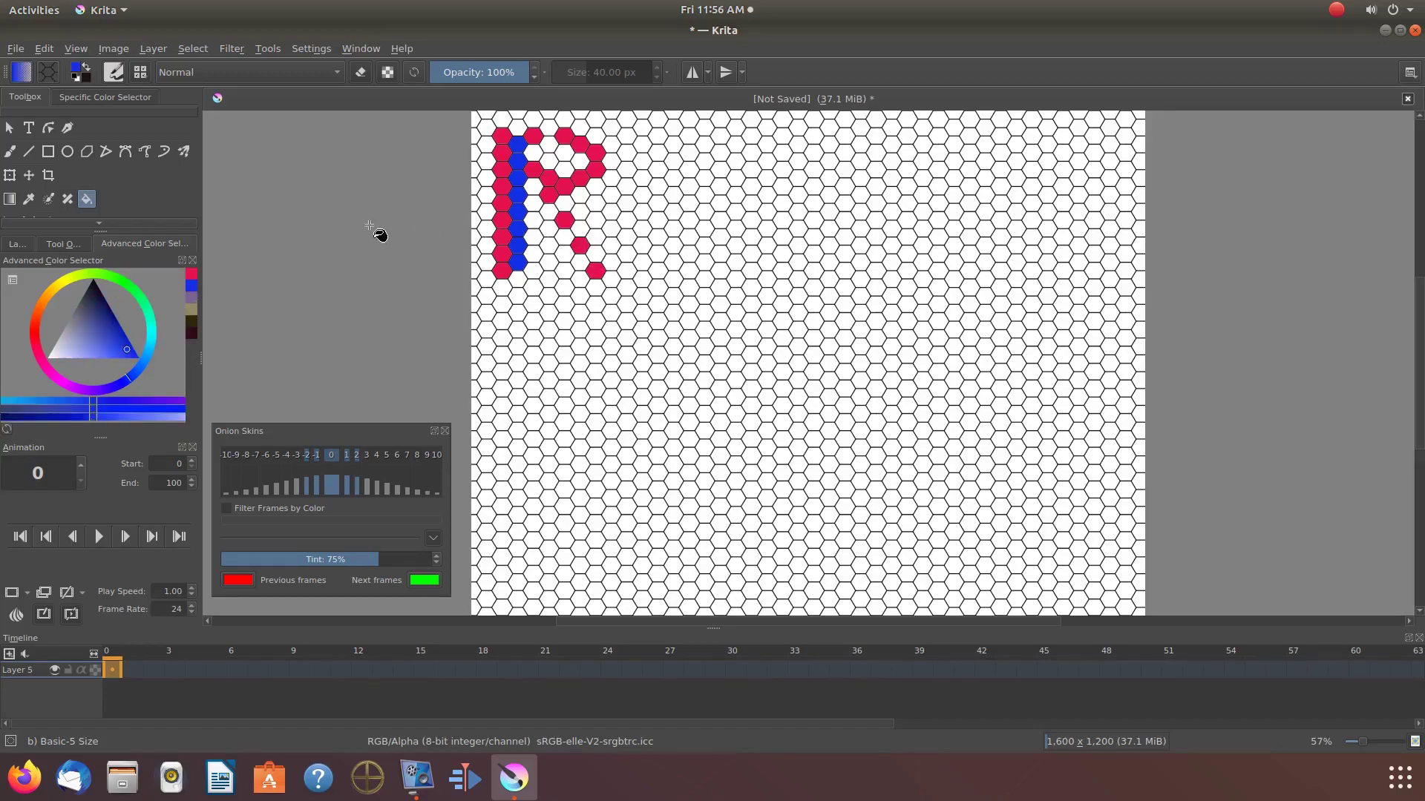
left_click(550, 127)
left_click(518, 128)
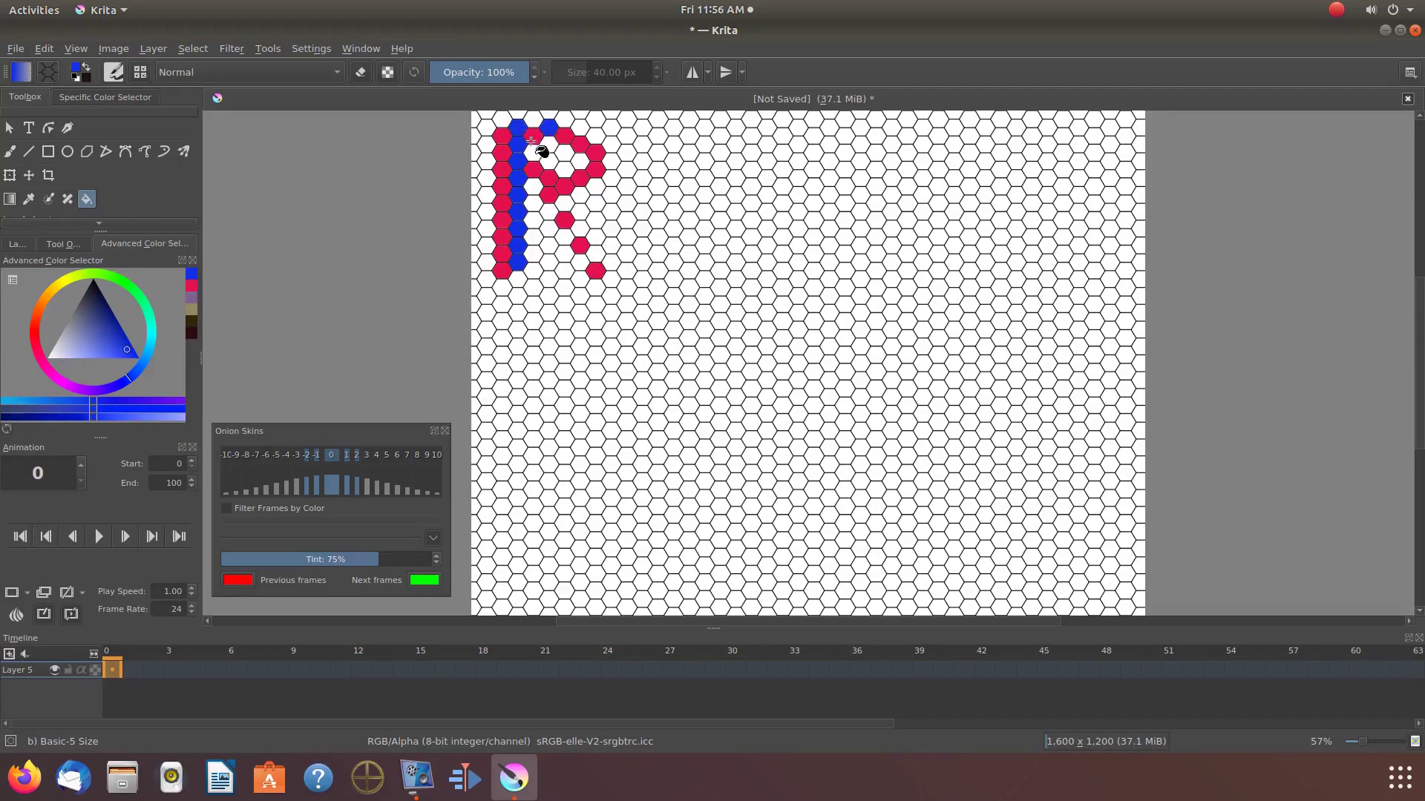
left_click(564, 202)
left_click(549, 212)
left_click(580, 229)
left_click(564, 236)
left_click(579, 261)
left_click(595, 254)
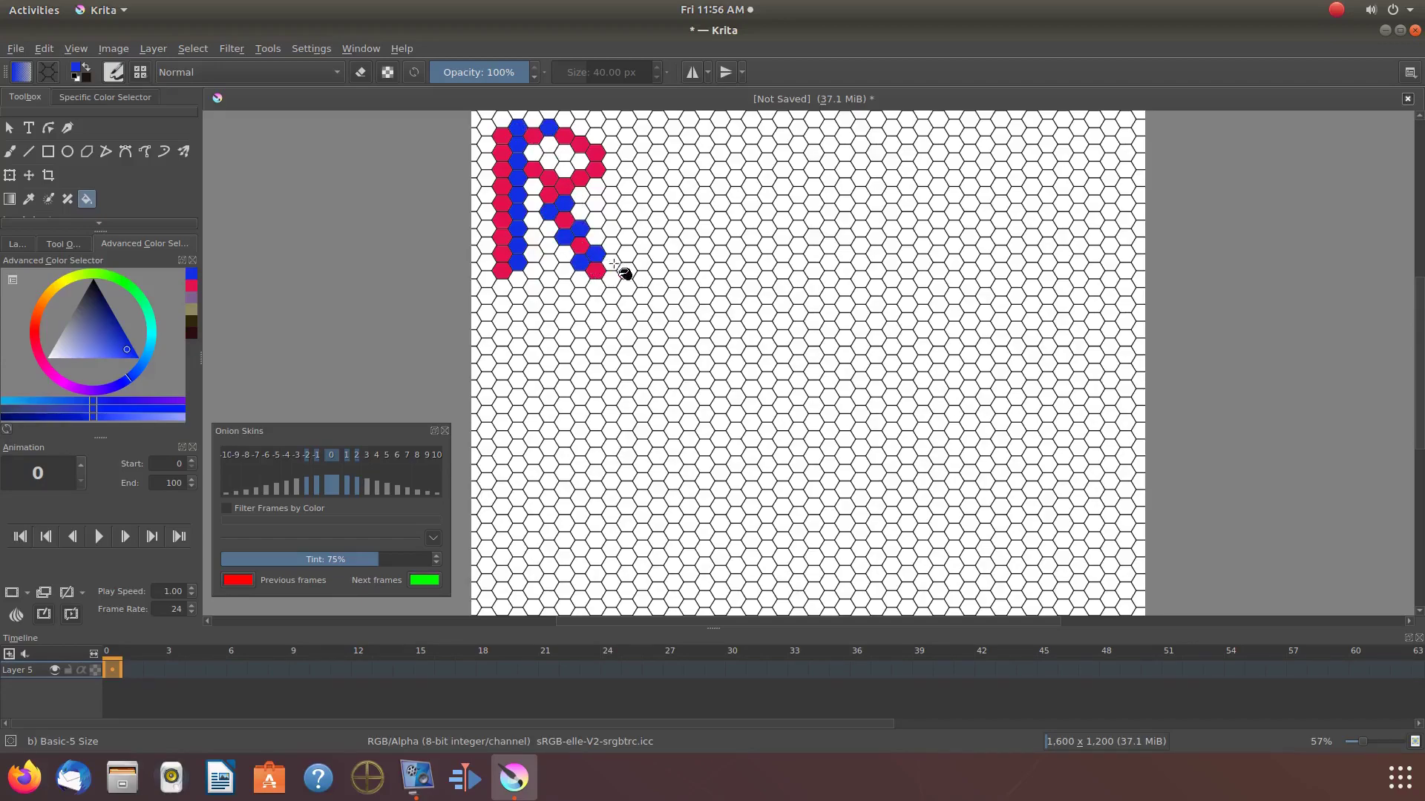